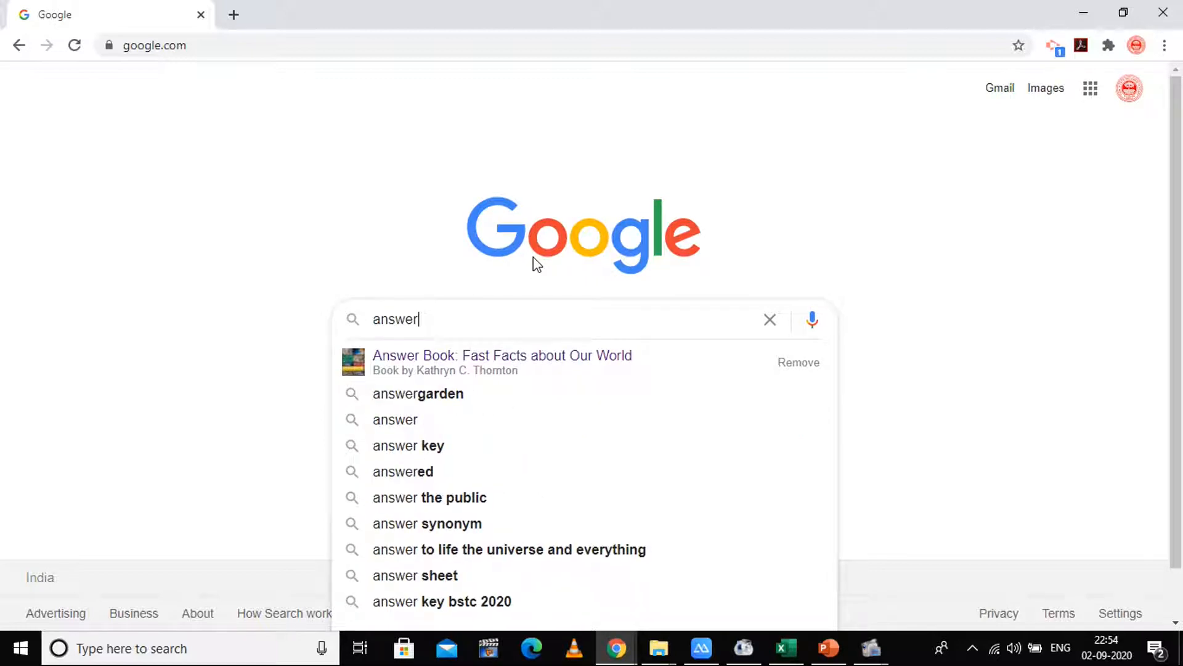
# - Search Google for 'answergarden' and open the AnswerGarden home page at answergarden.ch
pyautogui.press('Down')
pyautogui.press('Down')
pyautogui.press('Return')
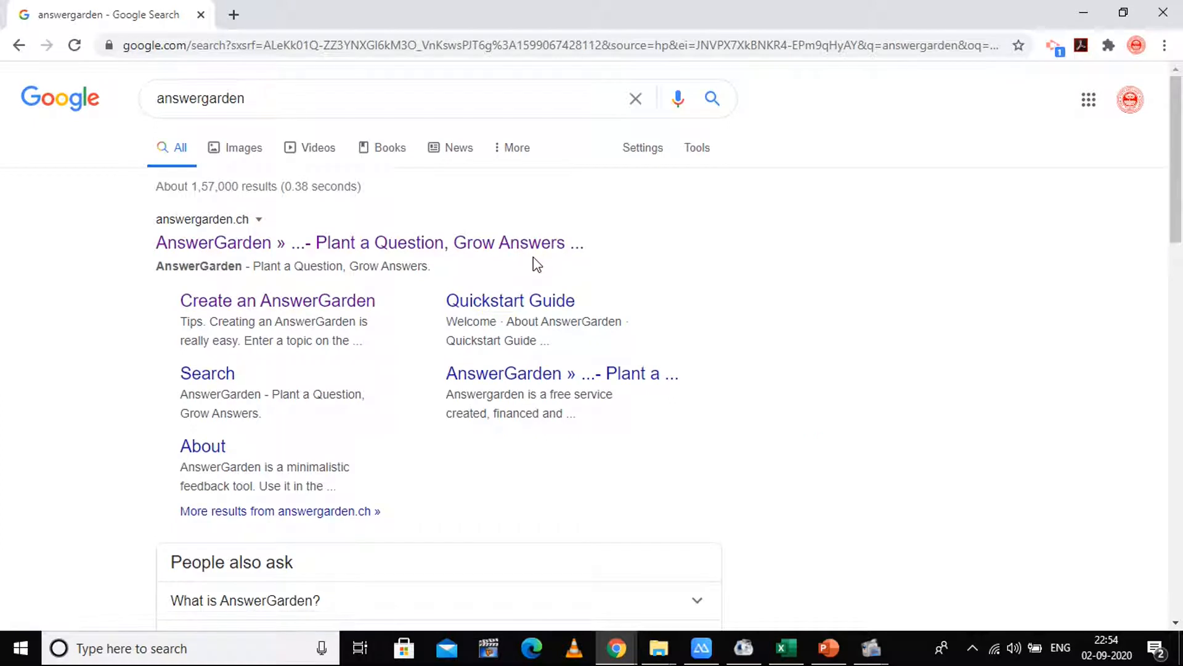
pyautogui.click(284, 247)
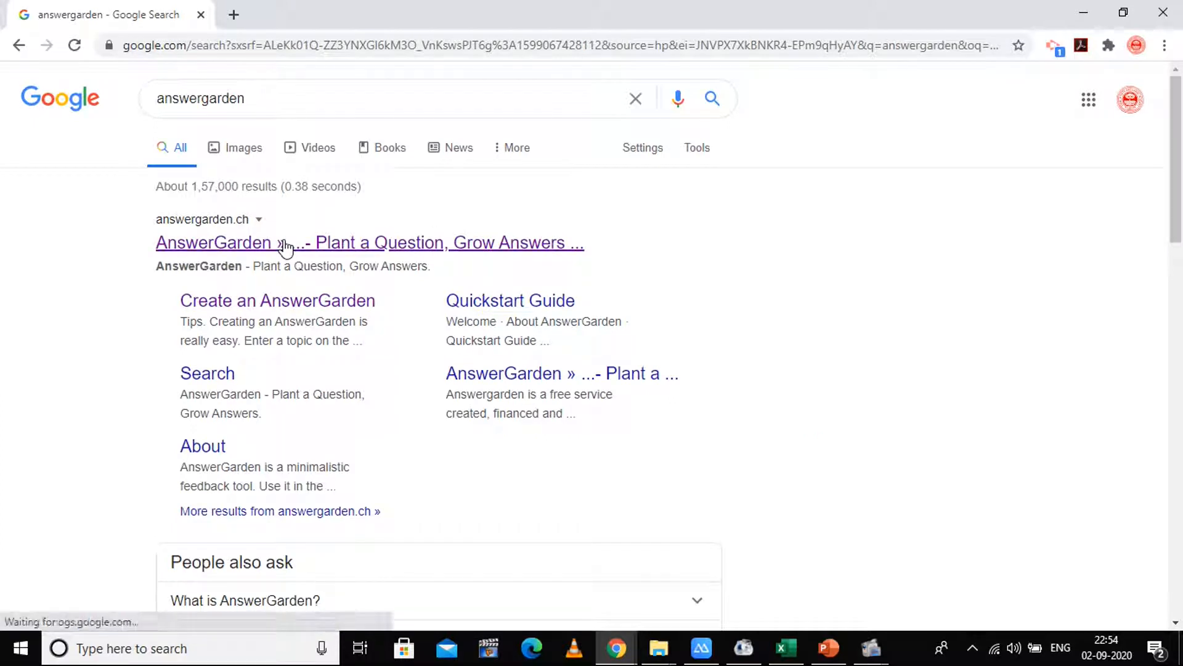
pyautogui.click(386, 249)
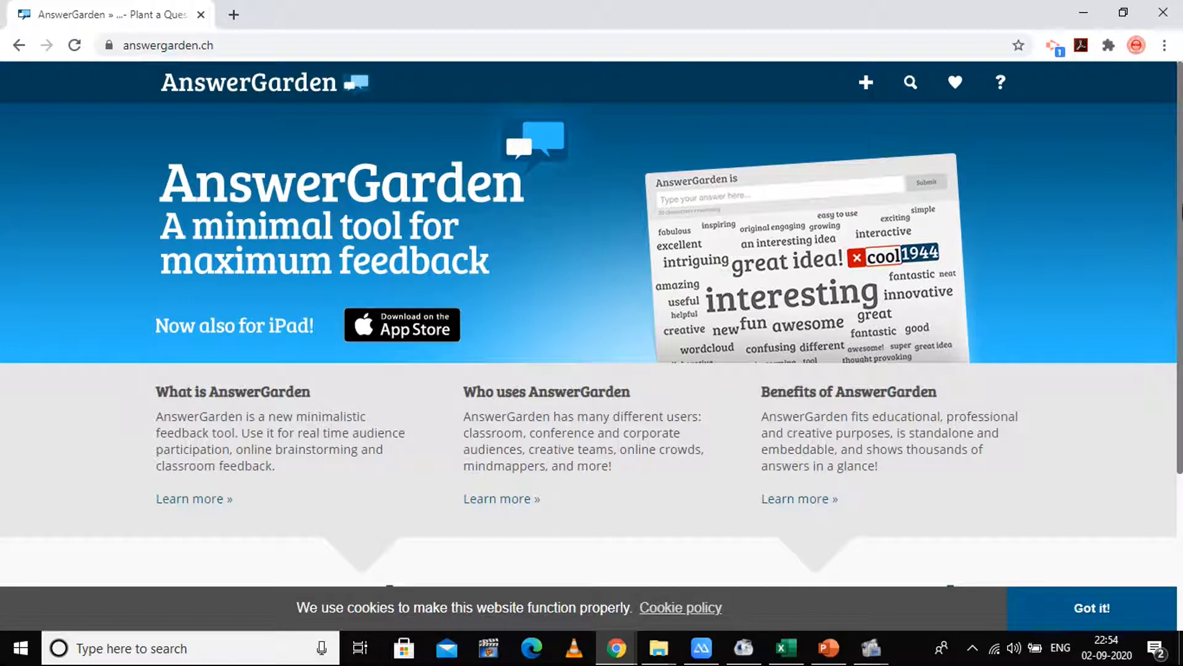
pyautogui.moveTo(1180, 212)
pyautogui.mouseDown()
pyautogui.moveTo(1180, 385)
pyautogui.moveTo(1180, 194)
pyautogui.mouseUp()
pyautogui.moveTo(467, 436); pyautogui.dragTo(612, 436)
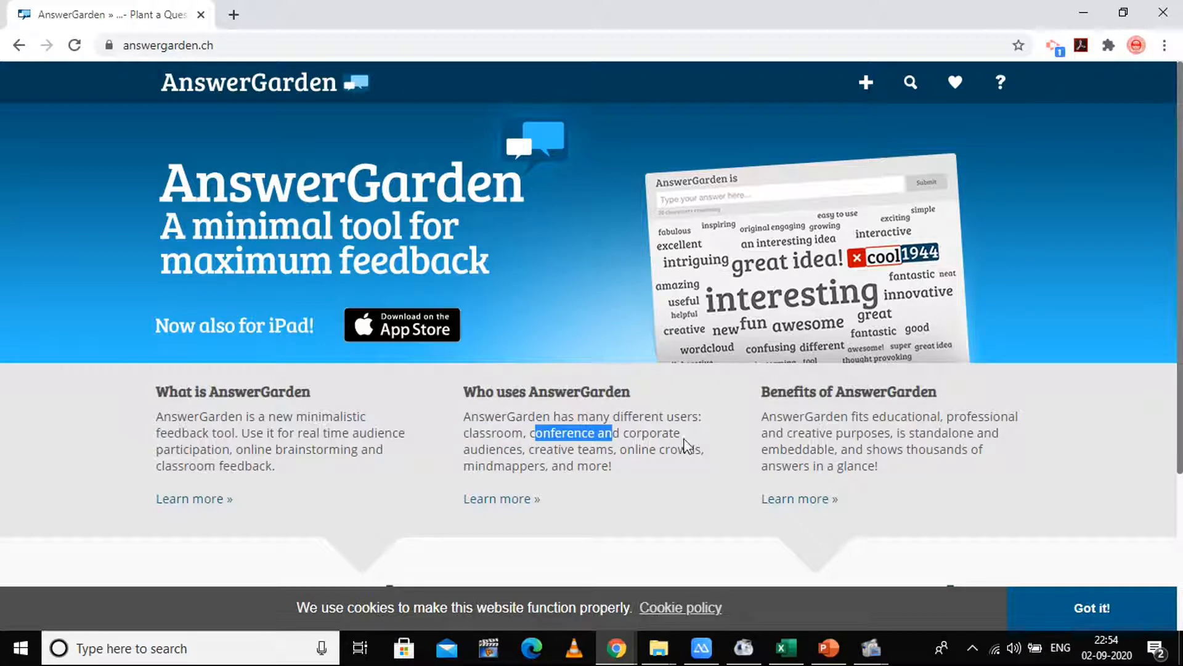
pyautogui.click(503, 450)
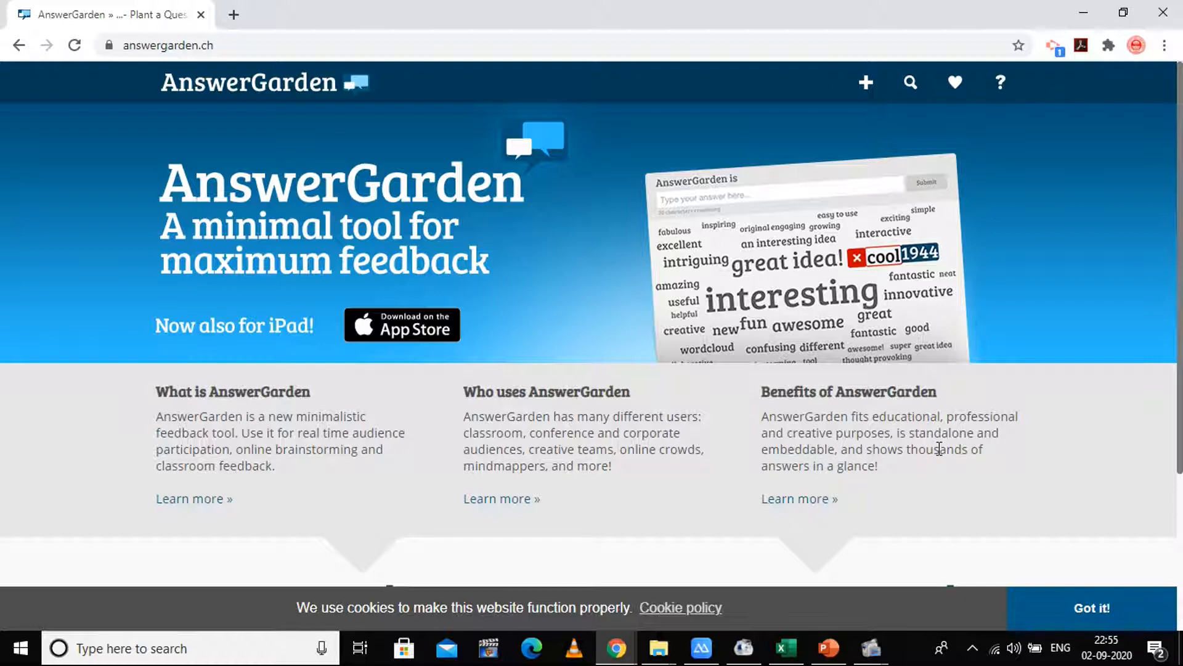
pyautogui.moveTo(1181, 214); pyautogui.dragTo(1161, 434)
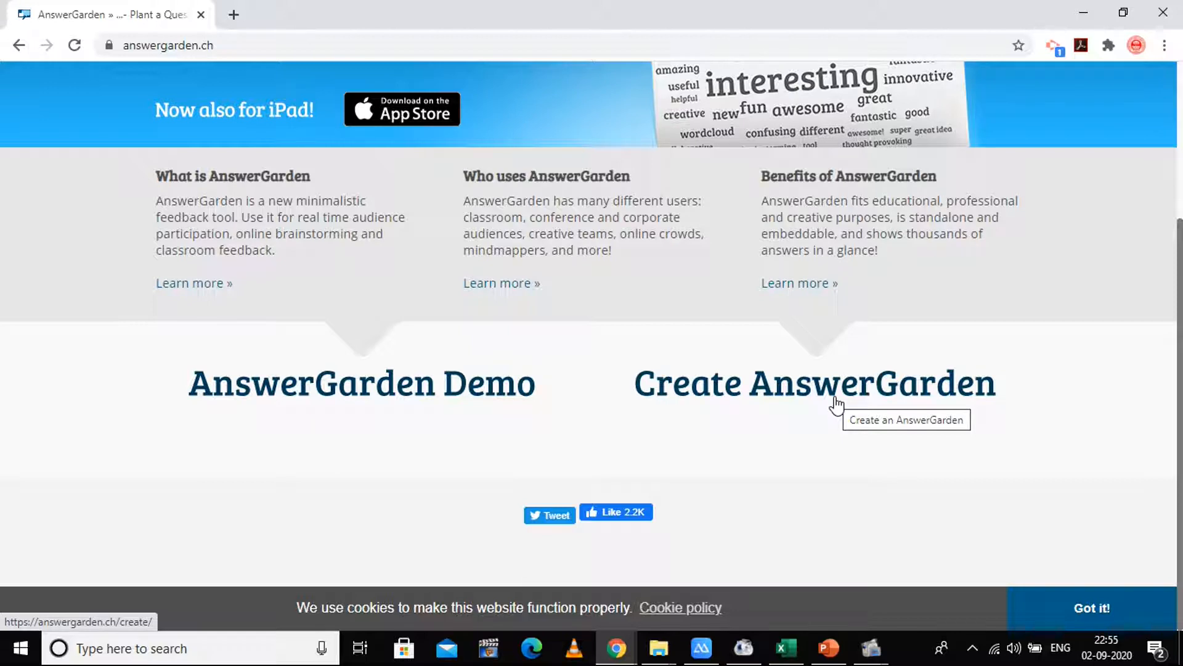
pyautogui.click(413, 399)
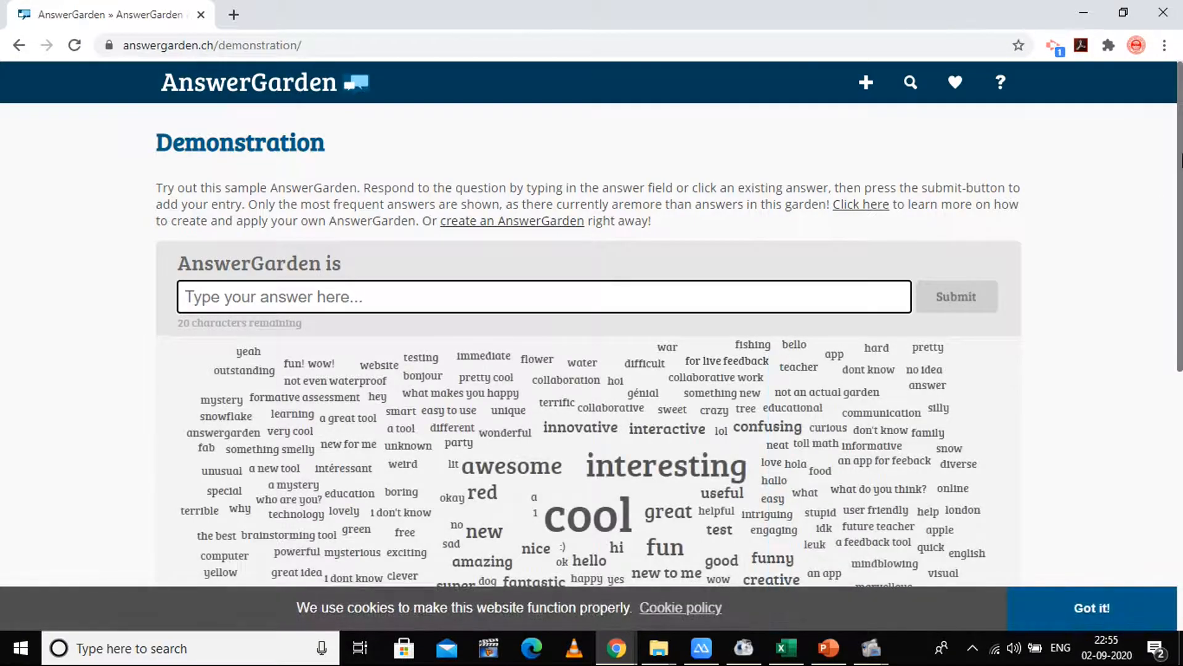
pyautogui.scroll(-3, 1174, 250)
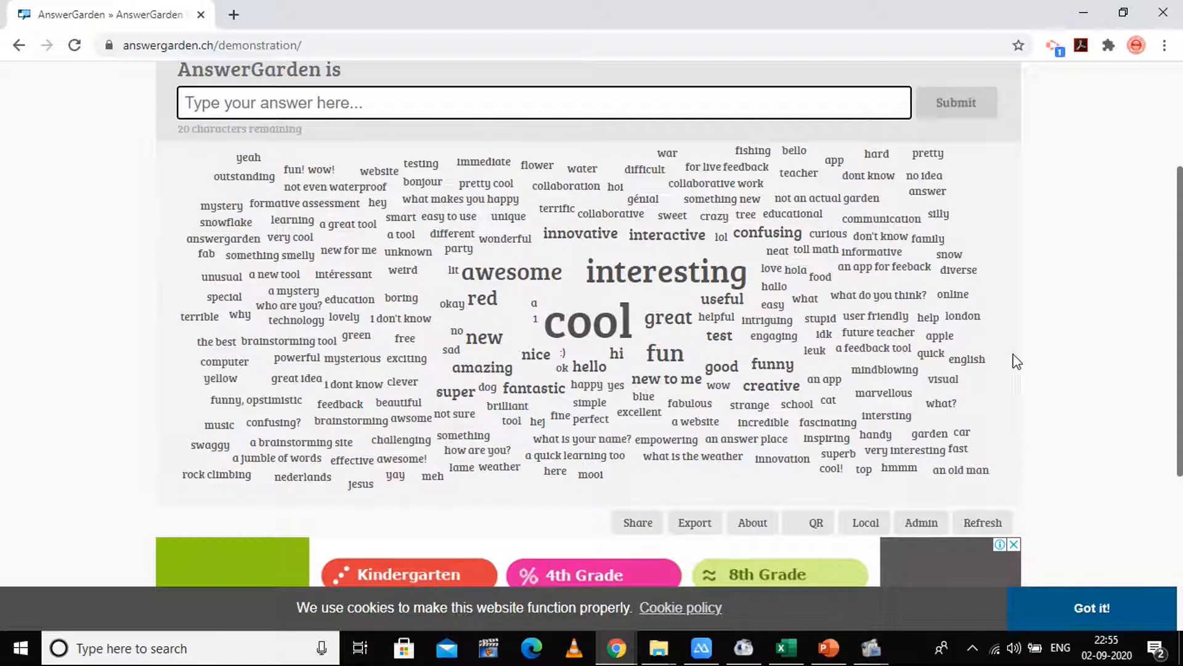
pyautogui.scroll(3, 1152, 313)
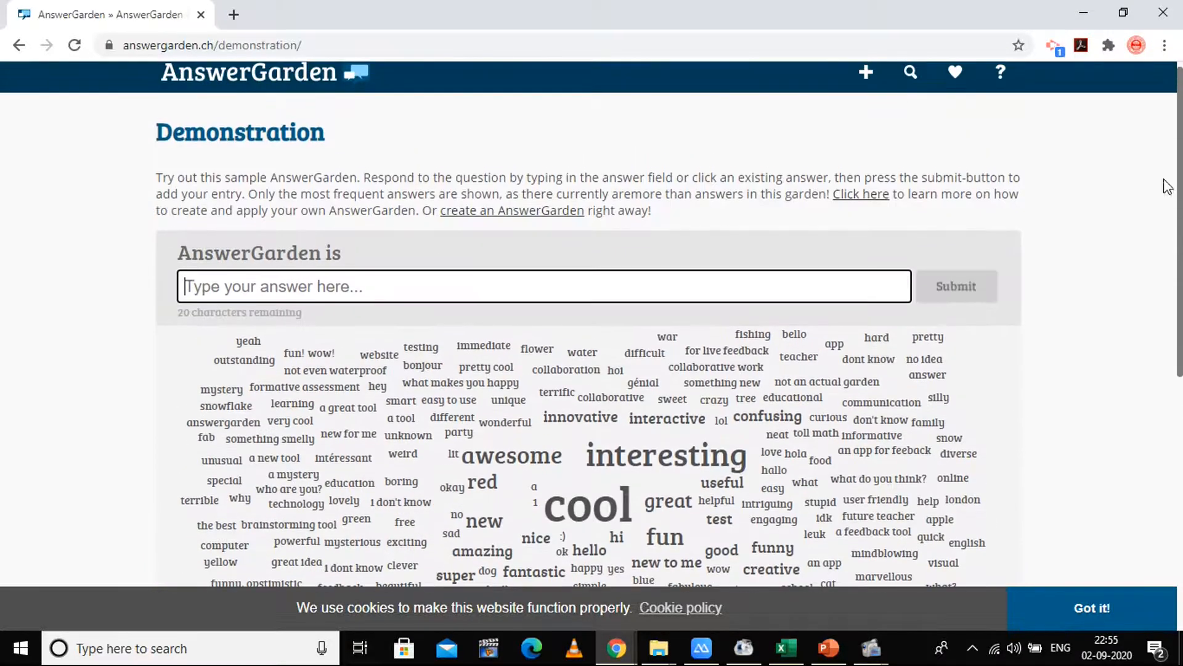
pyautogui.click(15, 50)
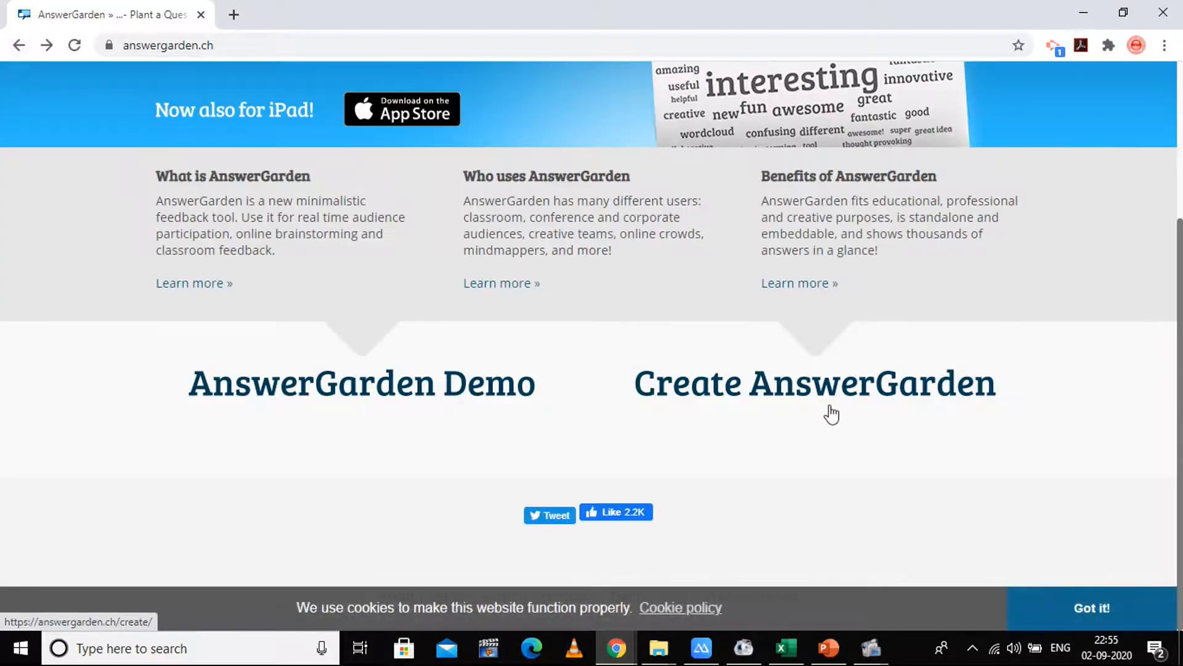
# - Start a new AnswerGarden with the topic 'Are you enjoying this course? Give your Feedback...!'
pyautogui.click(869, 390)
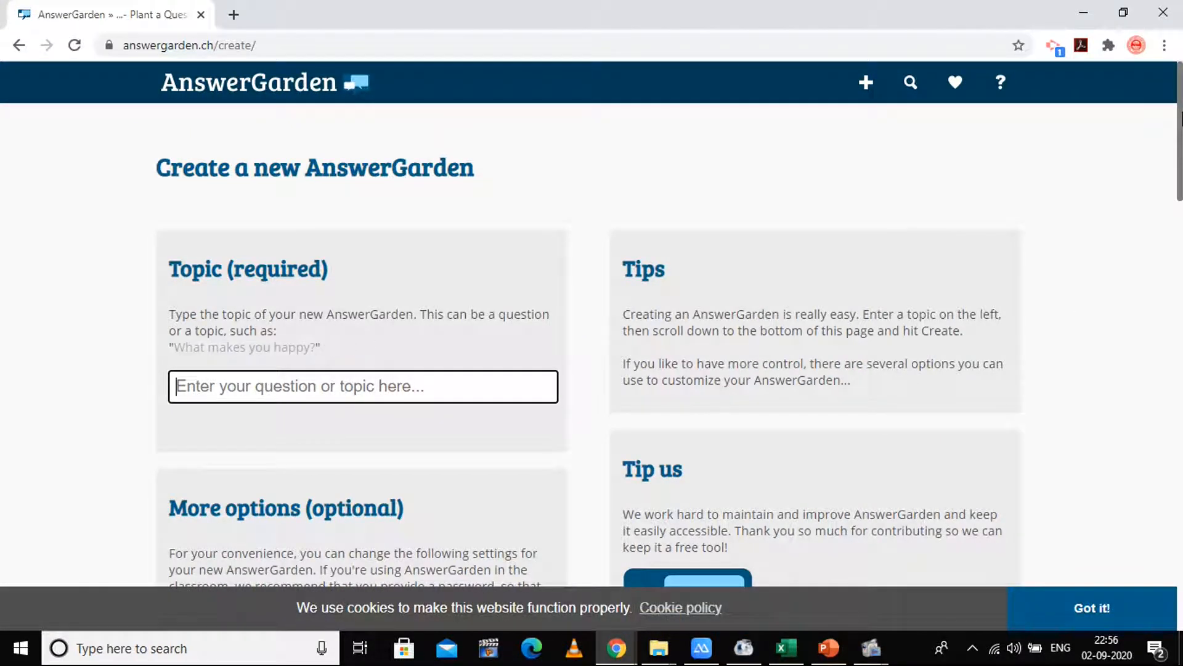
pyautogui.scroll(-1, 1180, 120)
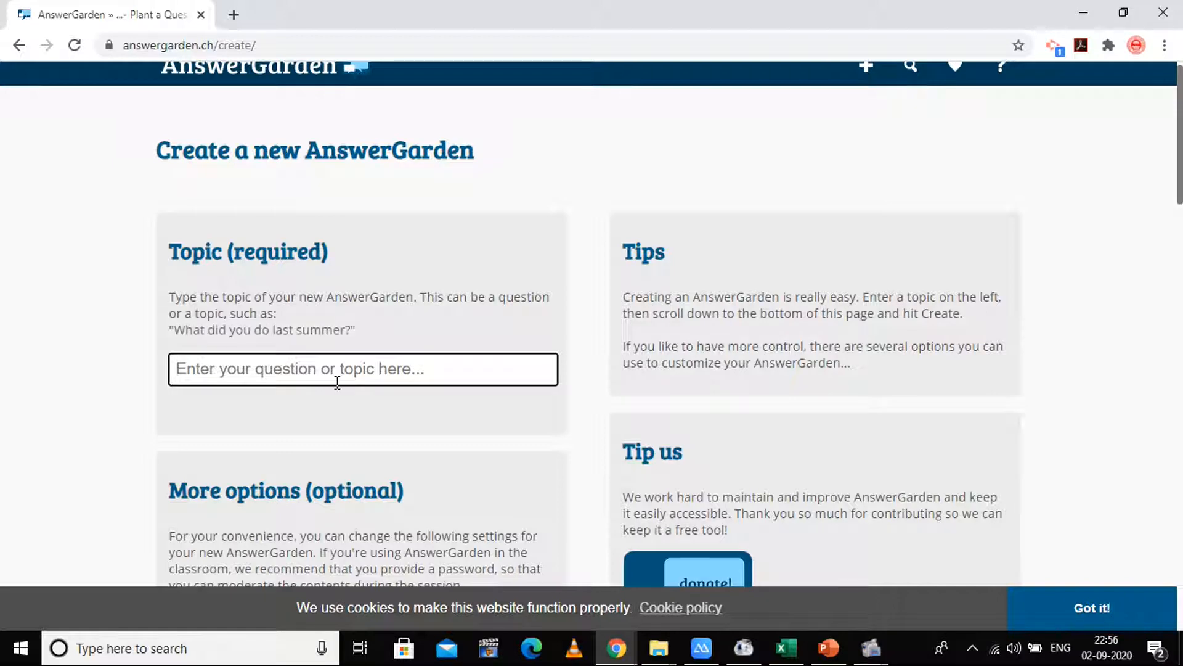
pyautogui.click(337, 382)
pyautogui.write('W')
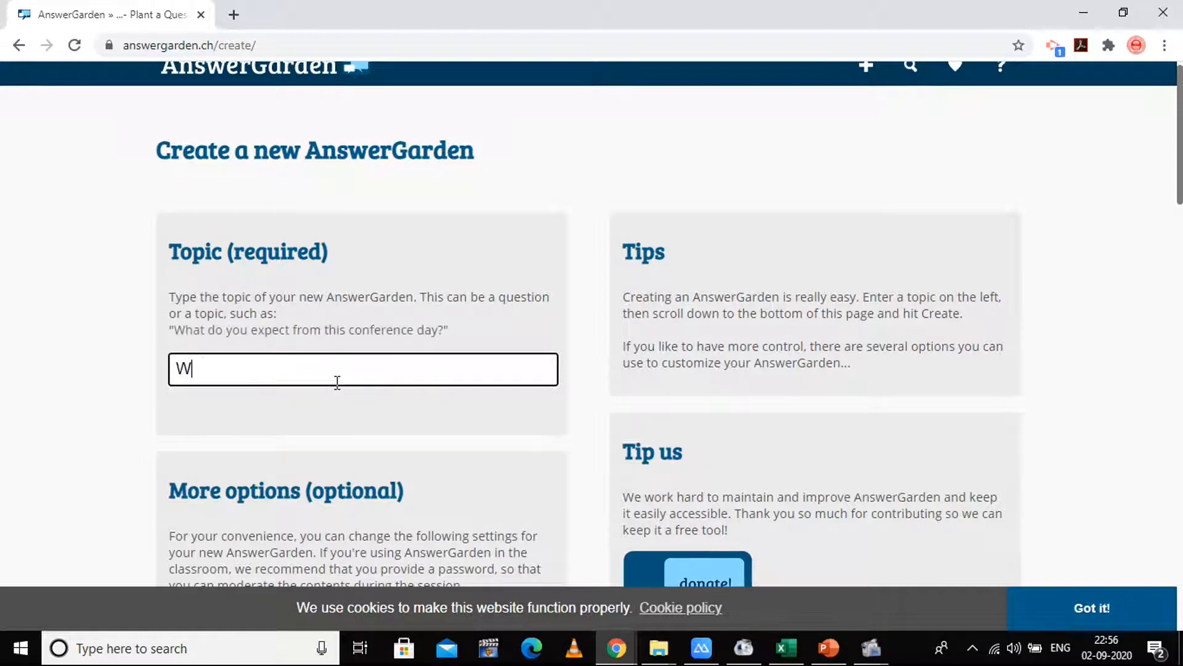
pyautogui.press('BackSpace')
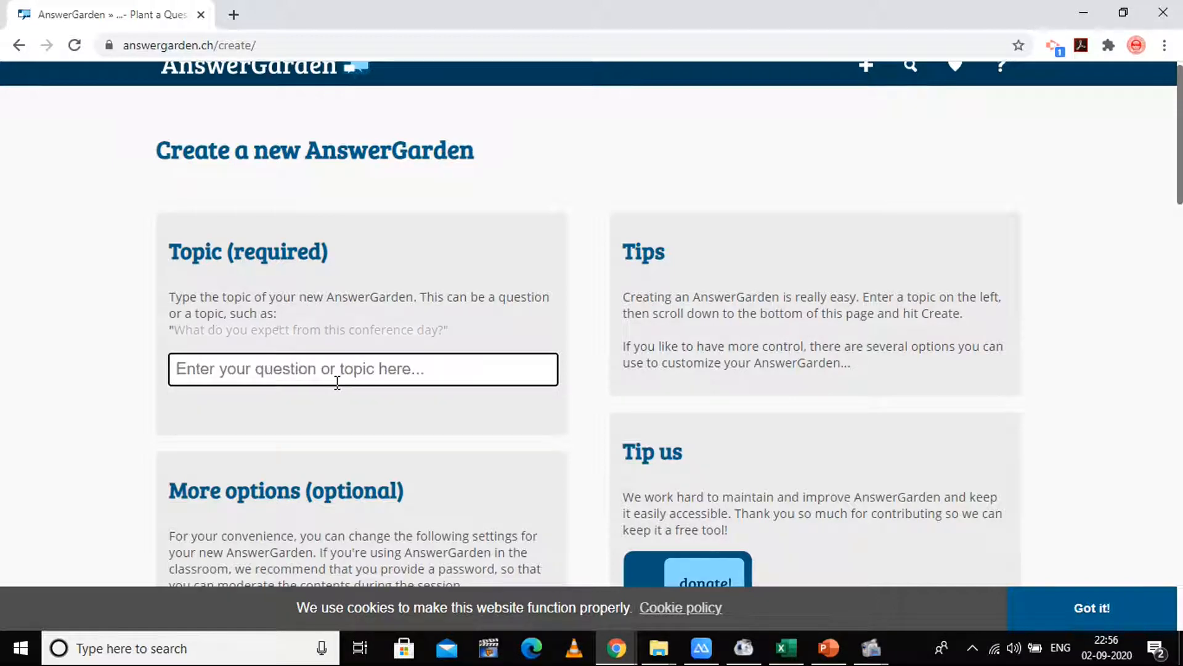
pyautogui.write('Are y')
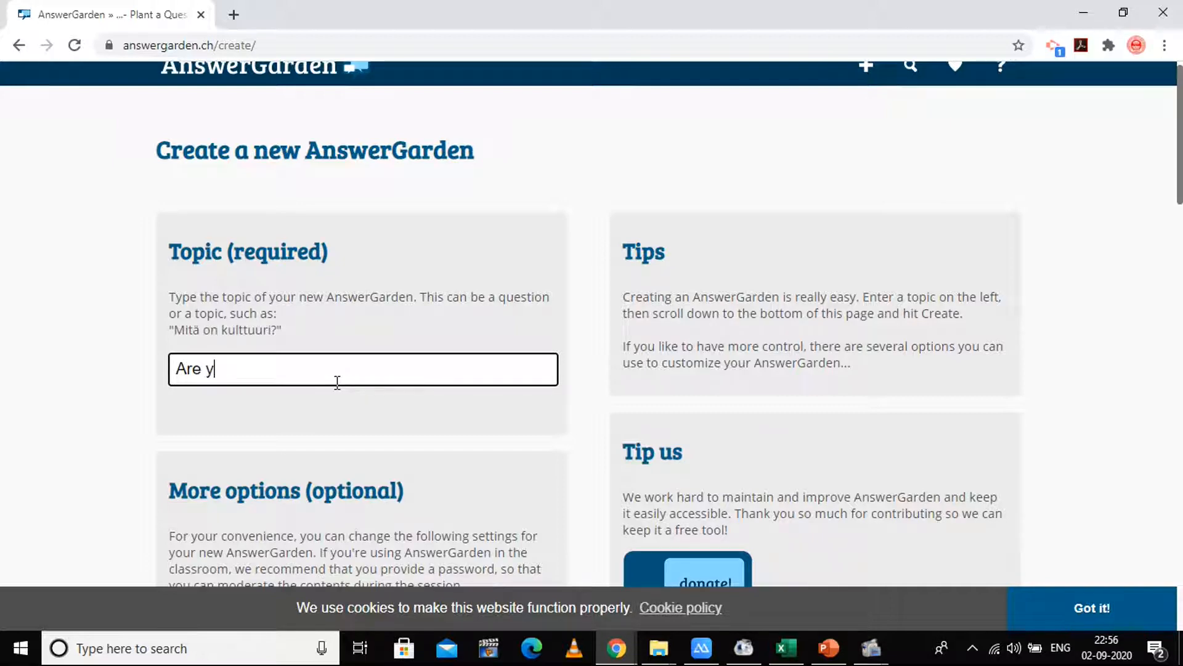
pyautogui.write('ou en')
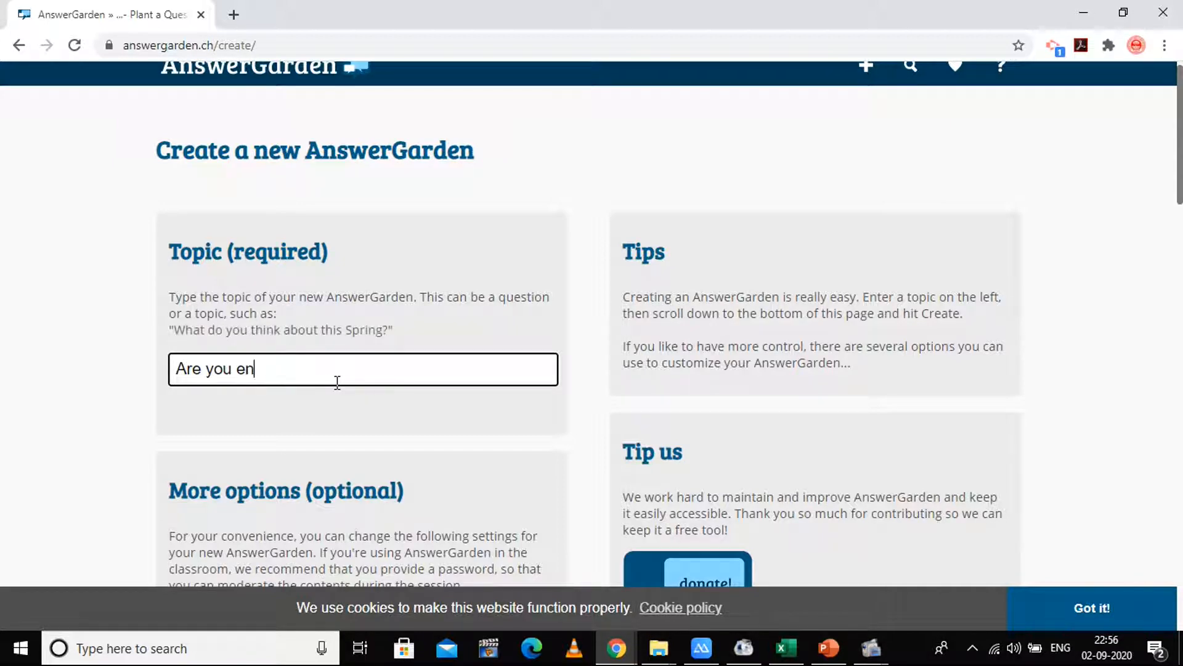
pyautogui.write('joy')
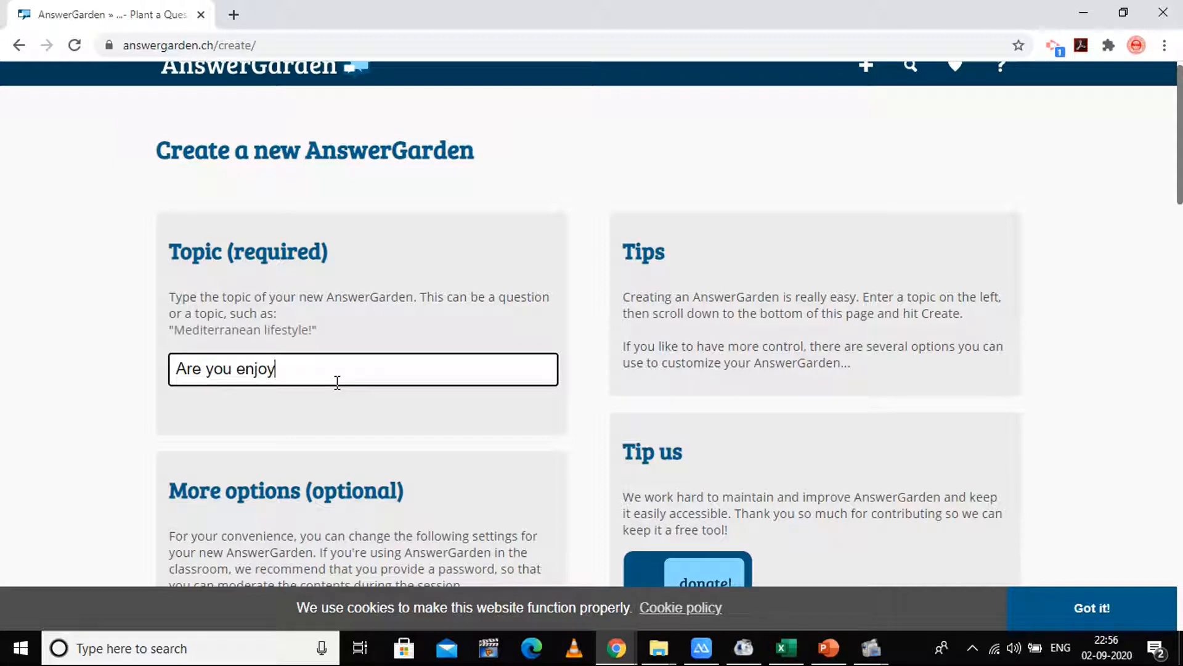
pyautogui.write('ing this co')
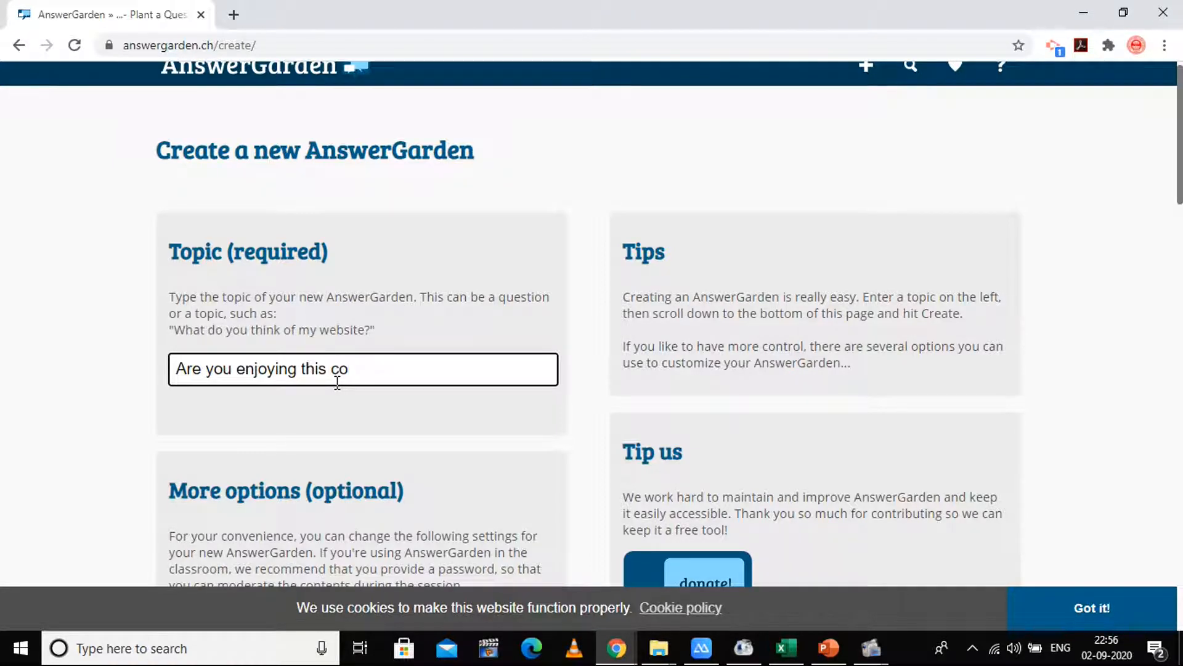
pyautogui.write('urse')
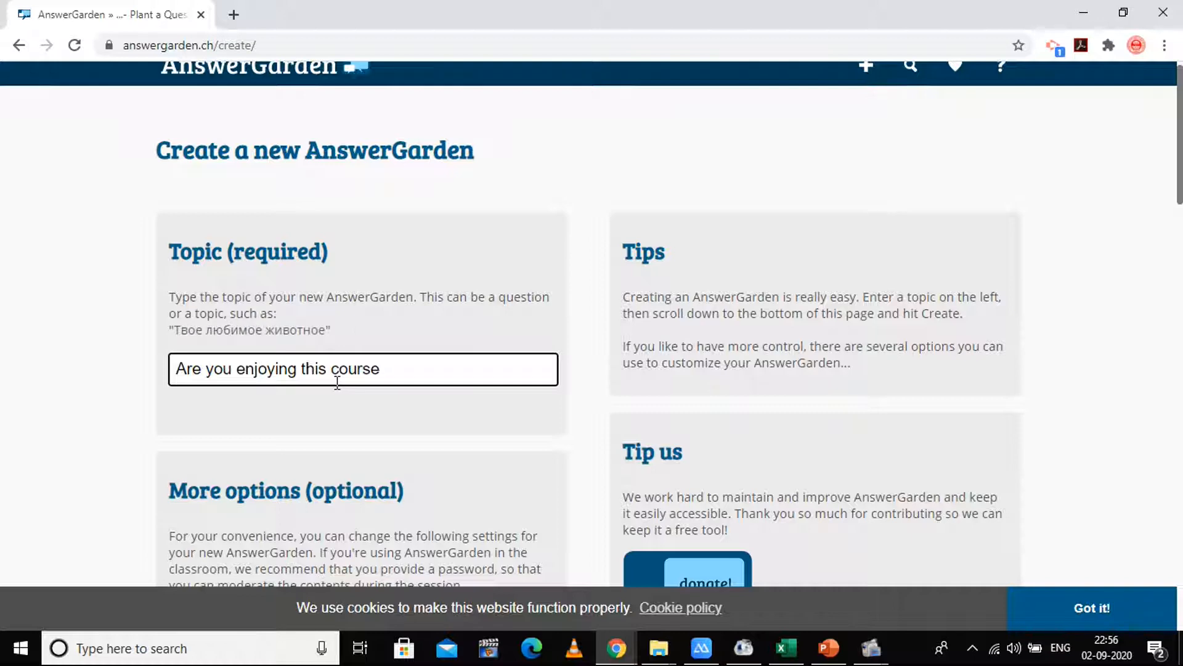
pyautogui.write('?')
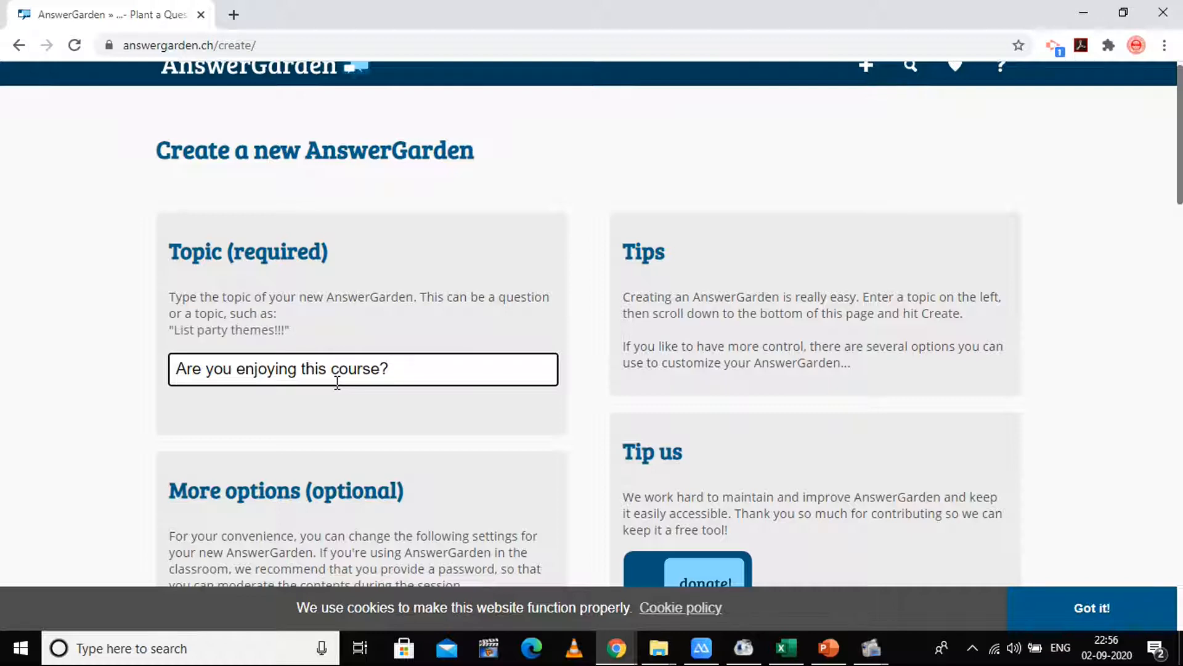
pyautogui.write(' Giv')
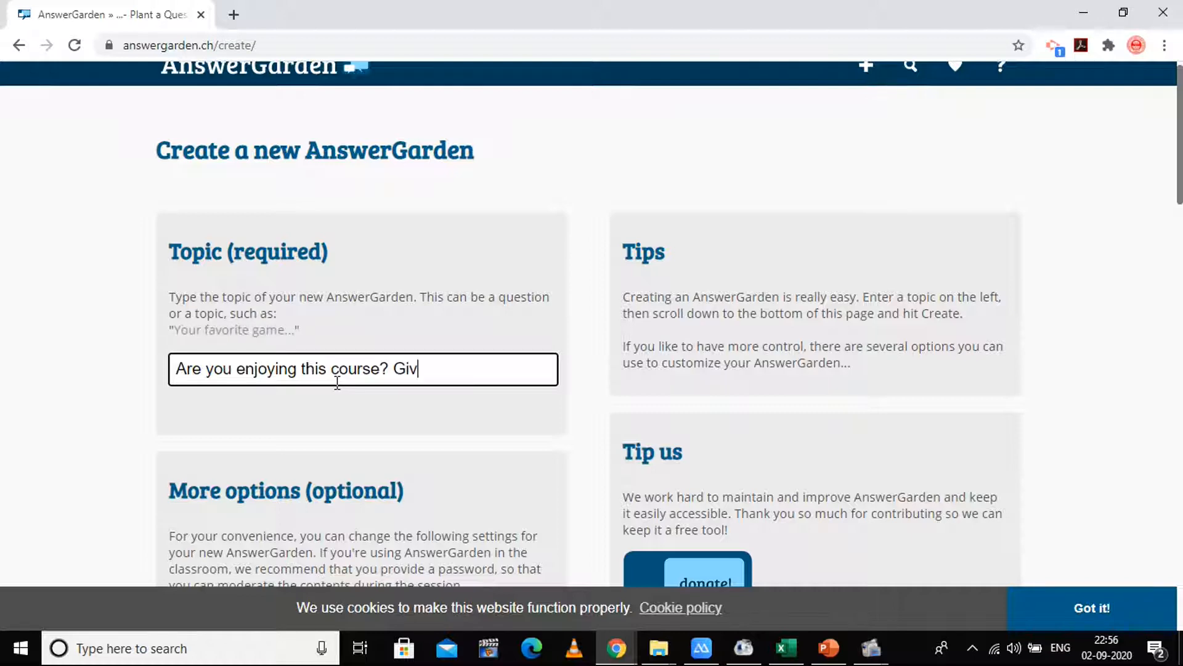
pyautogui.write('e your Fee')
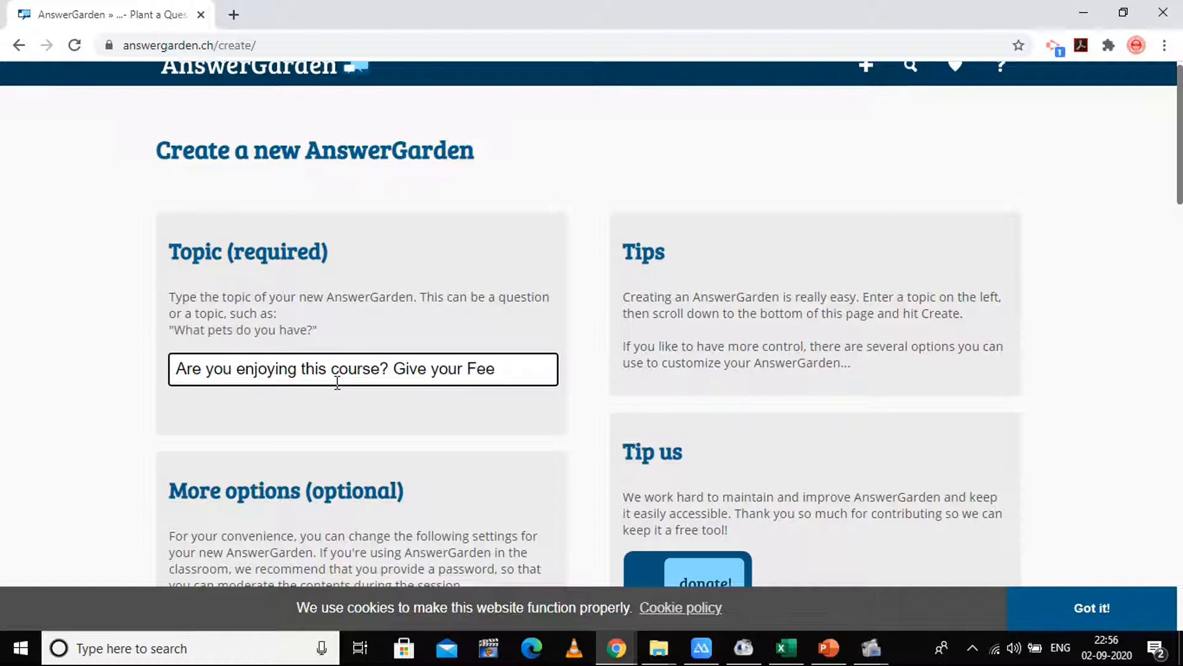
pyautogui.write('dback')
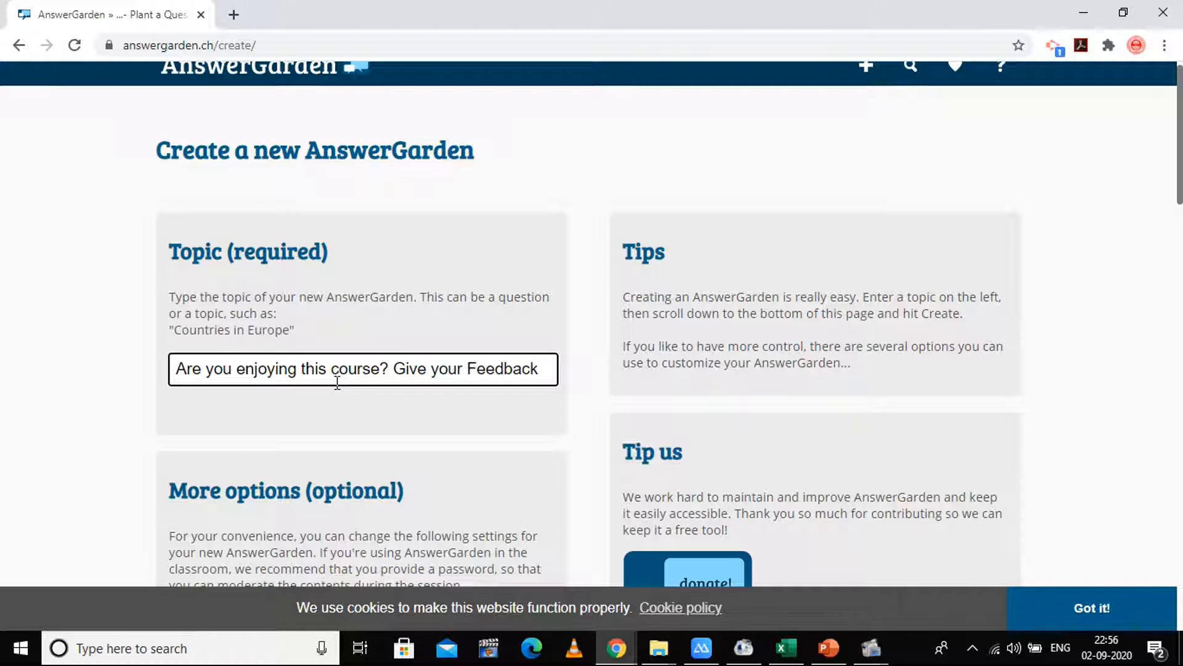
pyautogui.write('...')
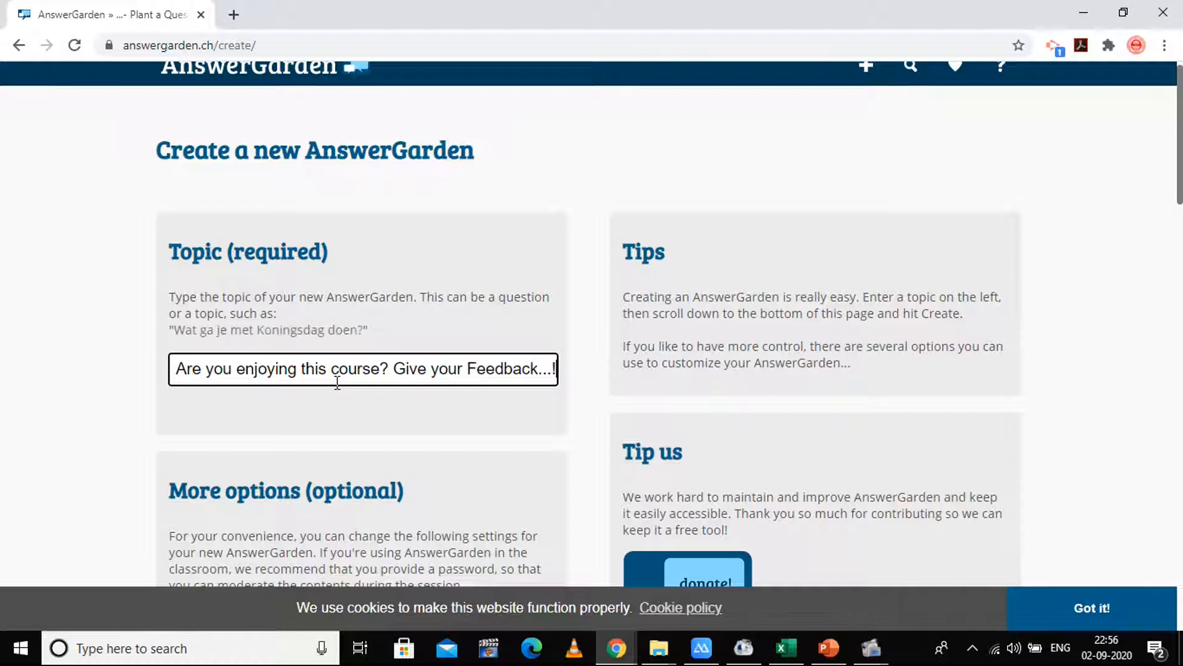
pyautogui.write('!')
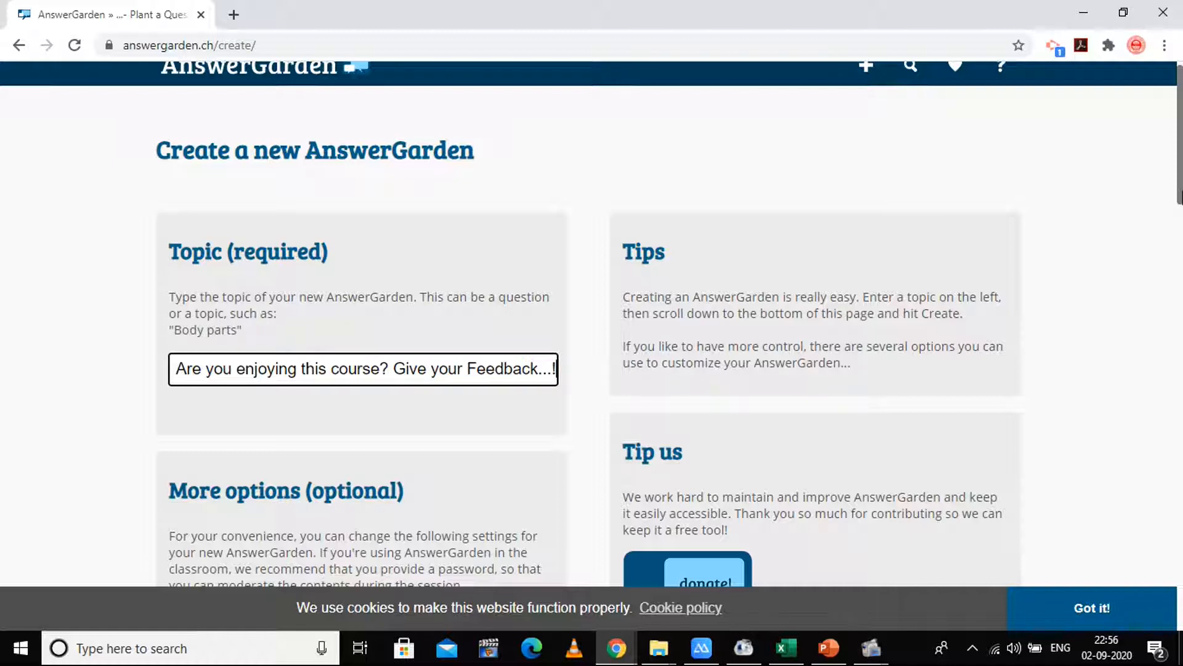
# - Choose Brainstorm as the AnswerGarden Mode, allowing unlimited and repeated answers
pyautogui.moveTo(1180, 123); pyautogui.dragTo(1180, 191)
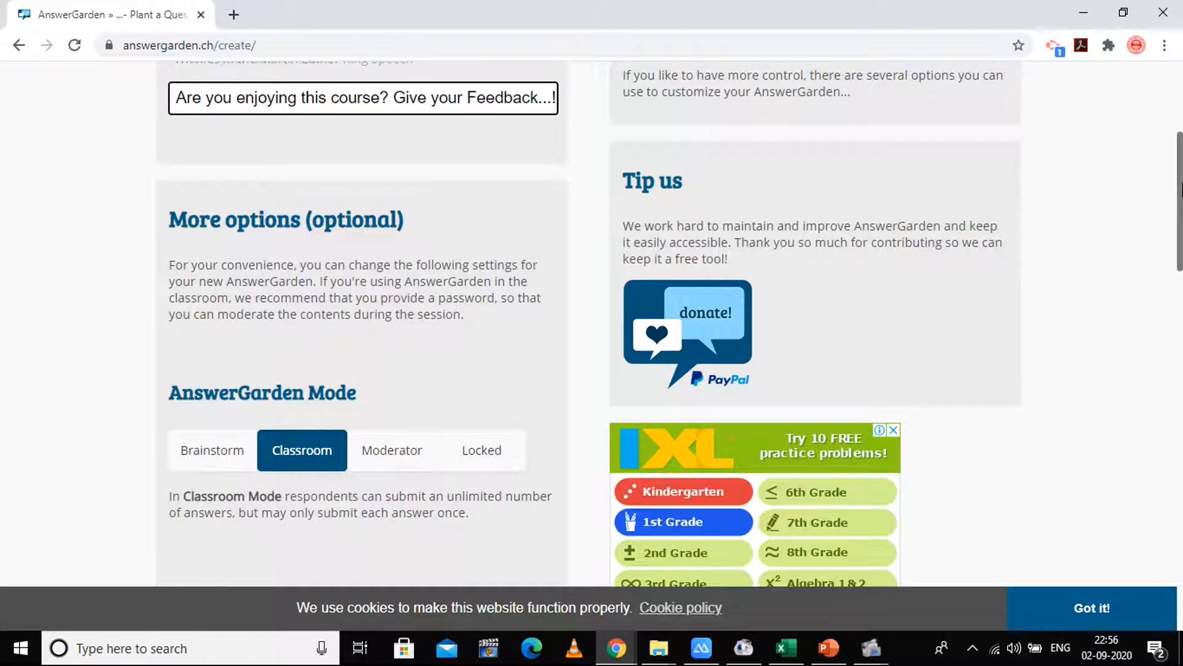
pyautogui.moveTo(1180, 191); pyautogui.dragTo(1180, 217)
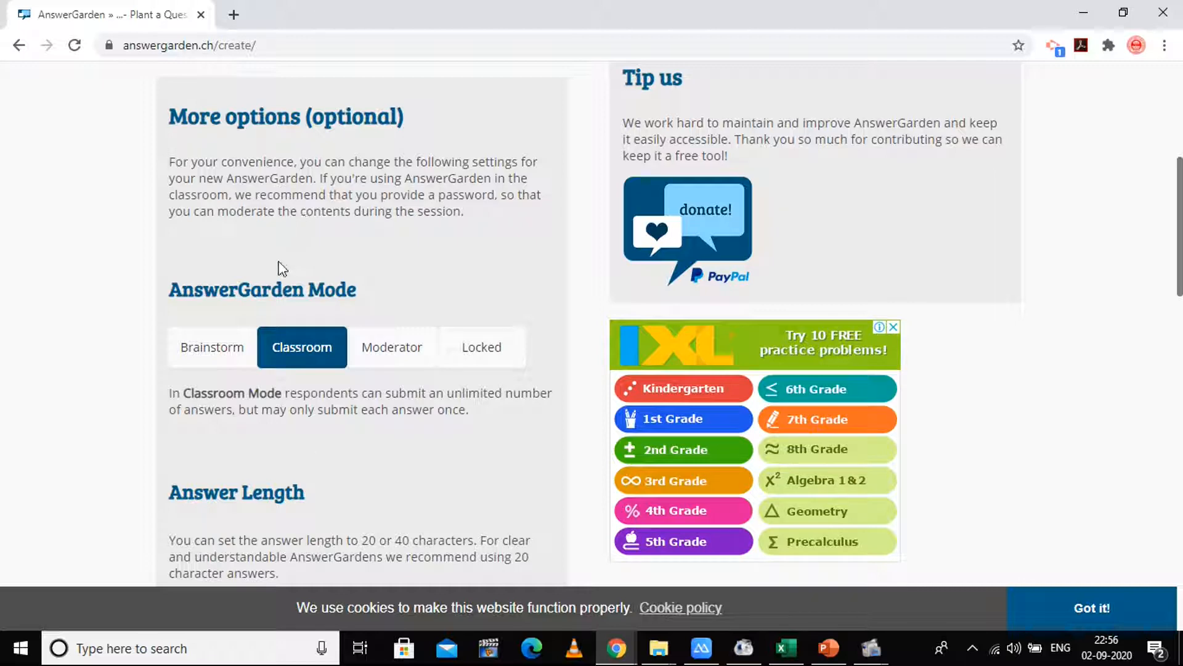
pyautogui.click(220, 363)
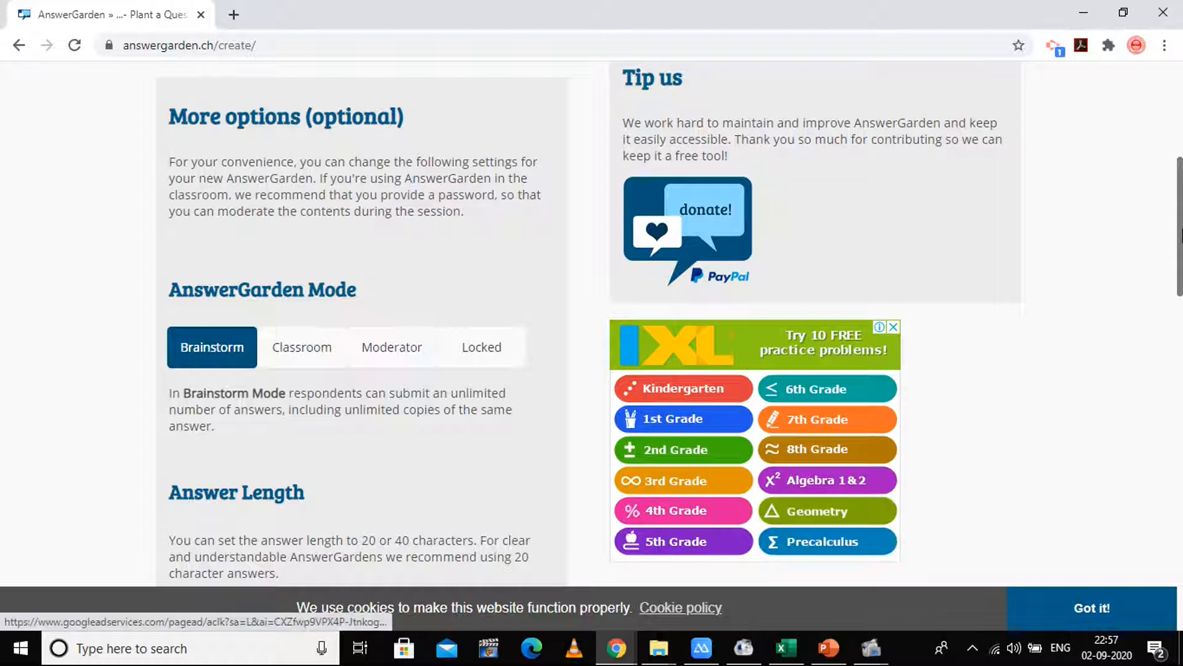
pyautogui.moveTo(1182, 236)
pyautogui.mouseDown()
pyautogui.moveTo(1182, 190)
pyautogui.moveTo(1182, 219)
pyautogui.mouseUp()
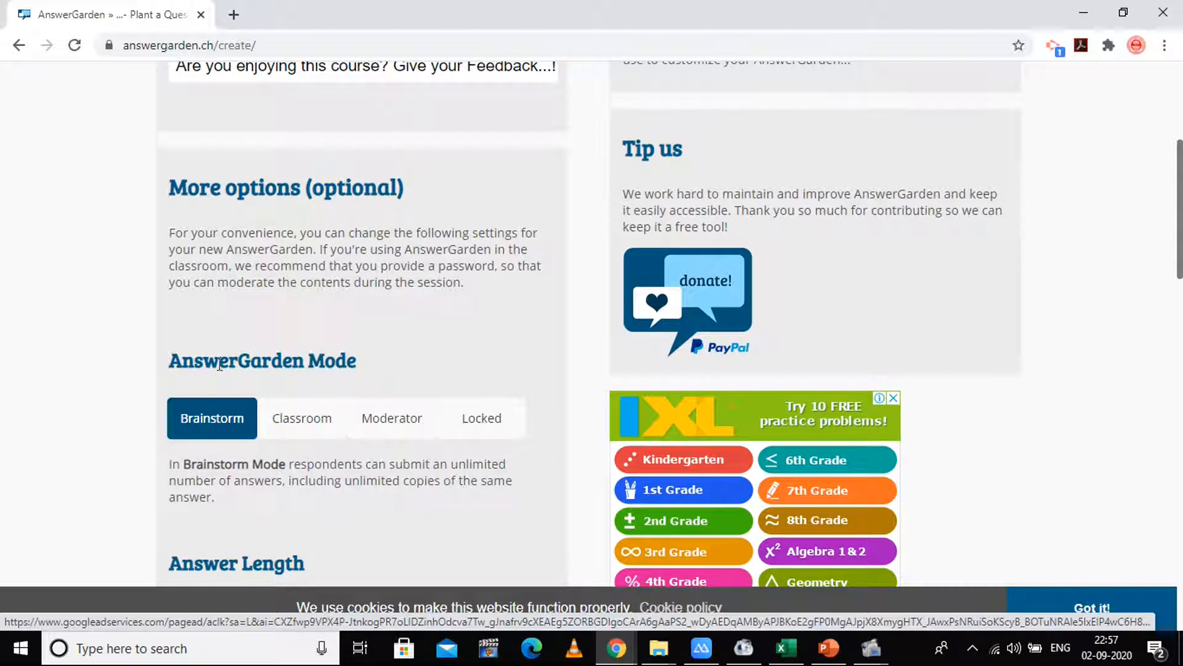
# - Try the Classroom and Moderator modes, then settle on Locked mode
pyautogui.click(299, 431)
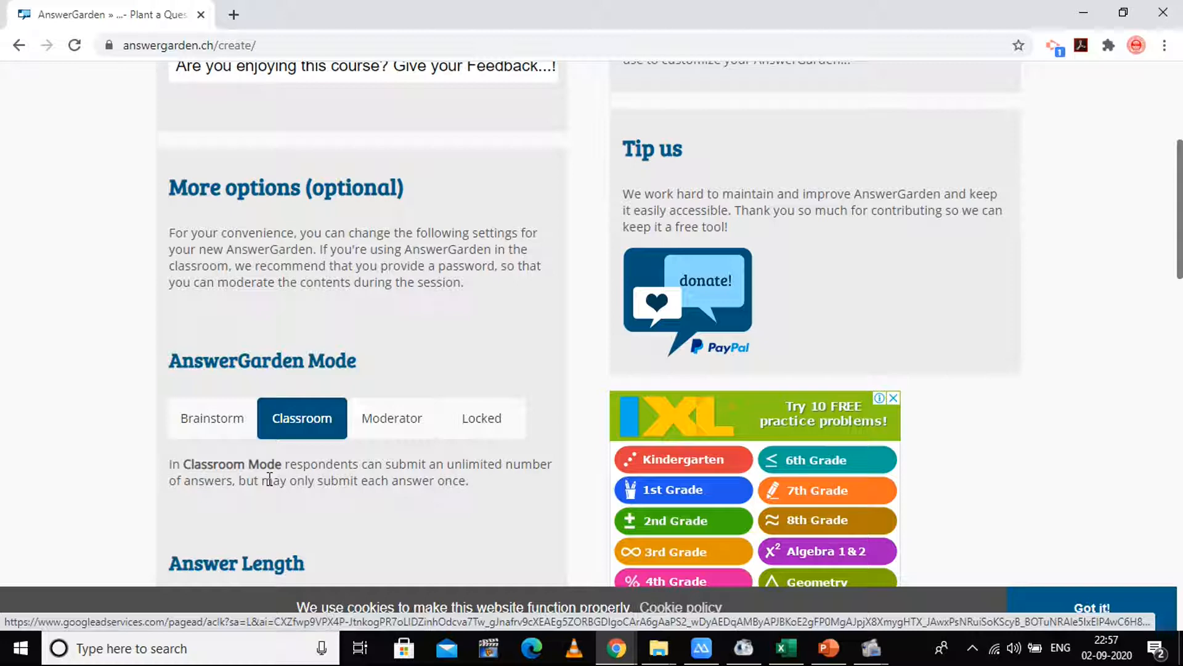
pyautogui.click(383, 433)
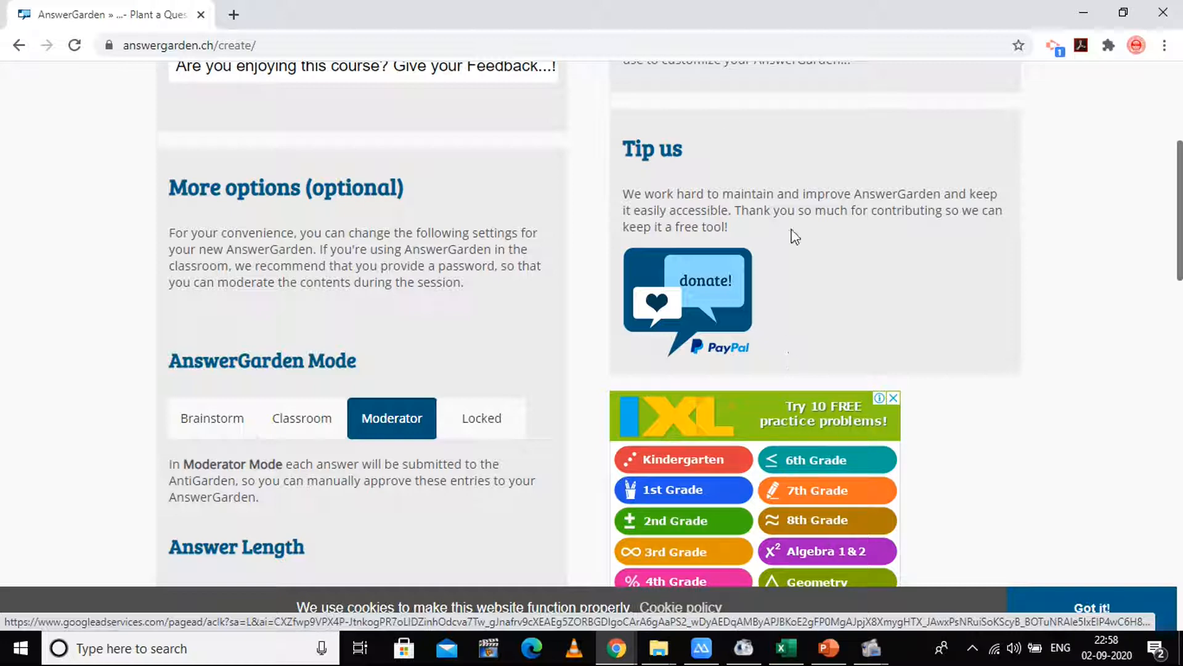
pyautogui.click(493, 434)
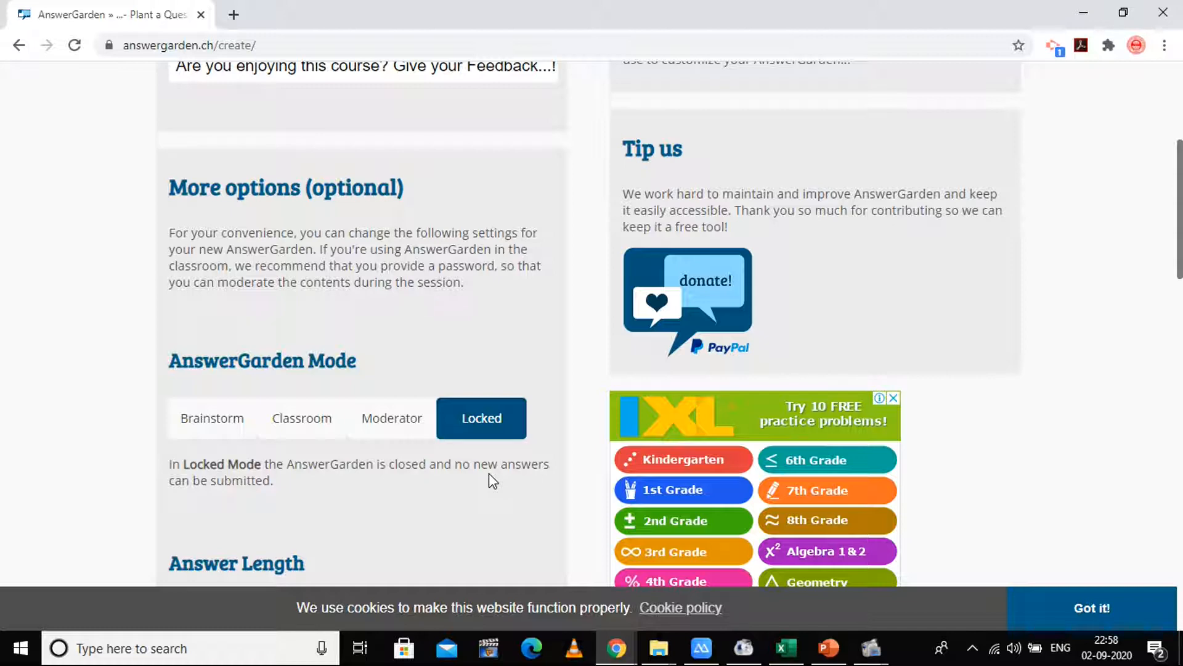
# - Limit answers to a maximum length of 40 characters
pyautogui.scroll(-5, 271, 192)
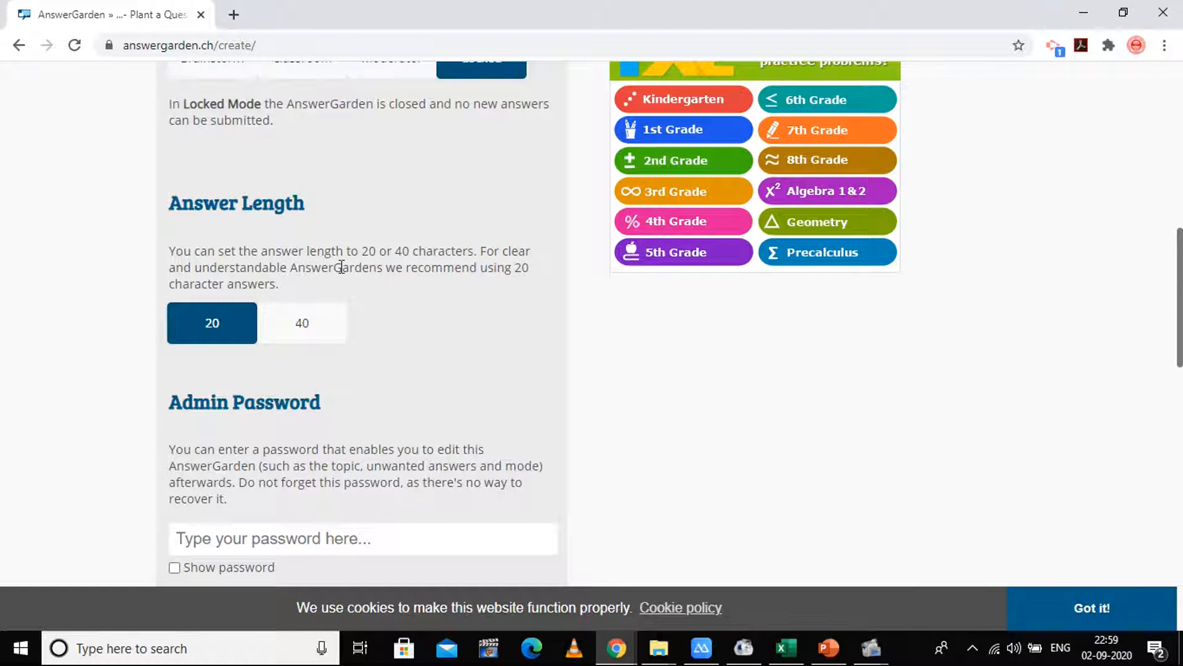
pyautogui.click(303, 335)
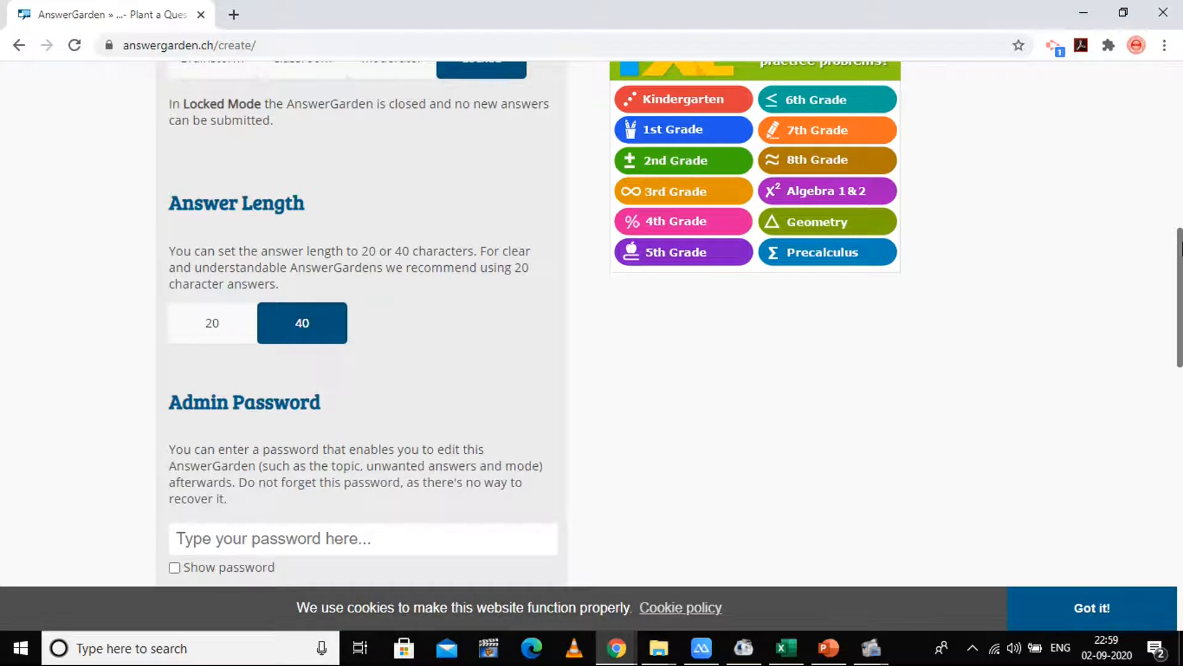
pyautogui.moveTo(1182, 256); pyautogui.dragTo(1182, 302)
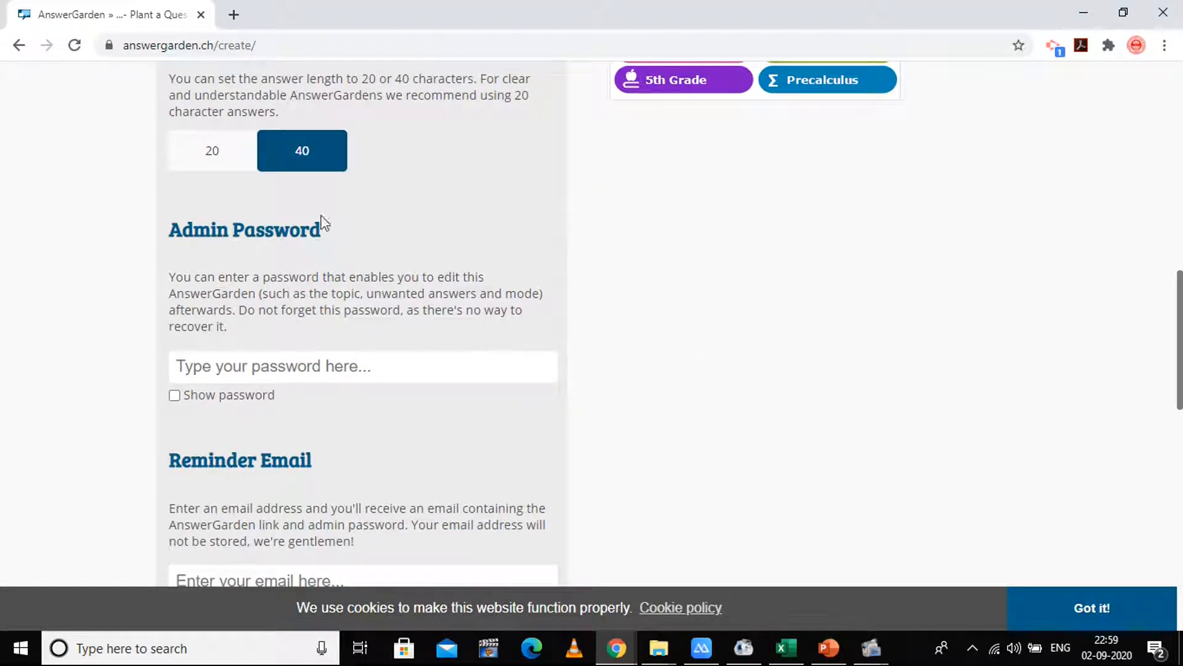
# - Enter the admin password in the Admin Password field, retyping it once
pyautogui.click(422, 363)
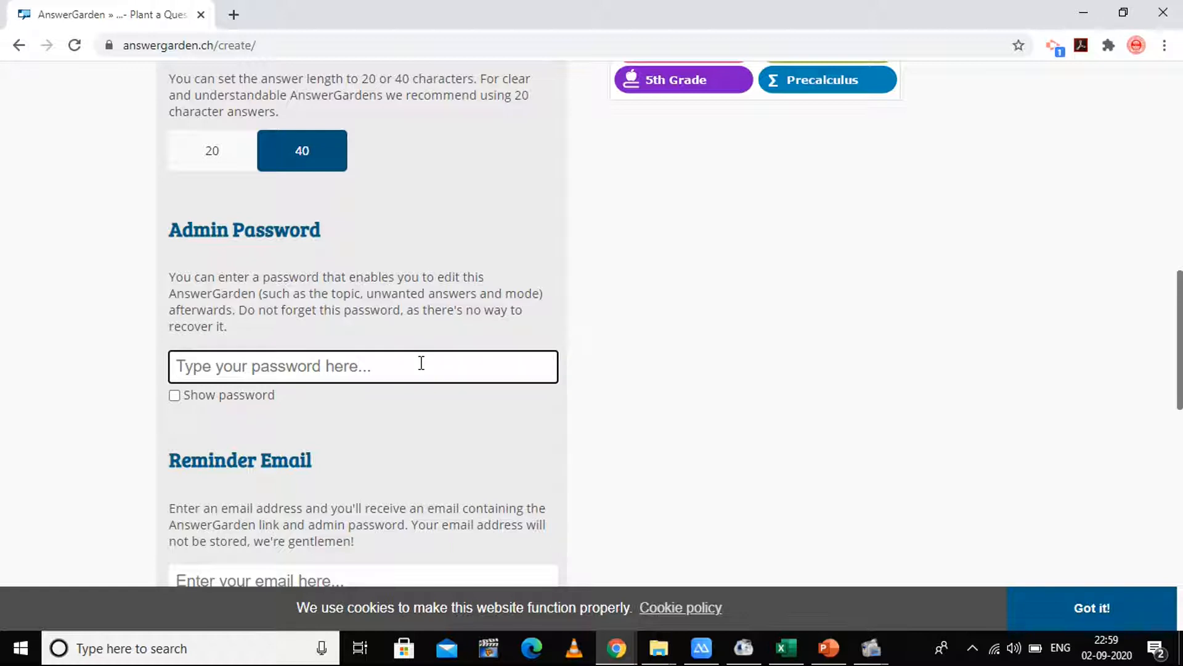
pyautogui.write('********')
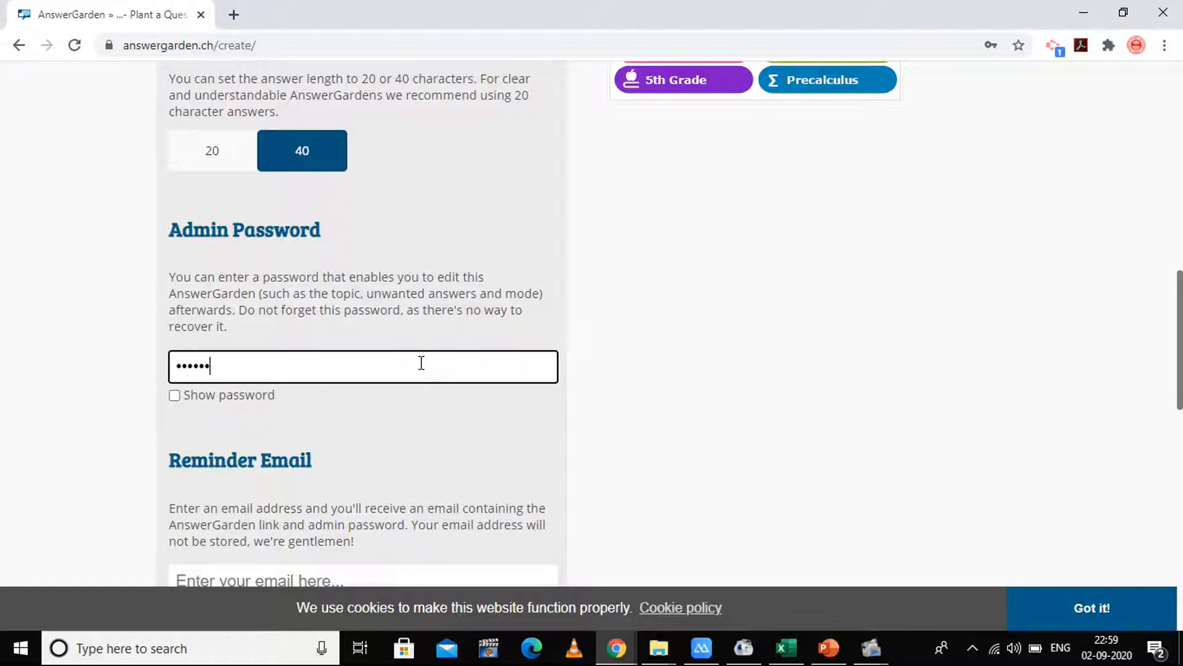
pyautogui.write('**')
pyautogui.press('BackSpace')
pyautogui.press('BackSpace')
pyautogui.press('BackSpace')
pyautogui.press('BackSpace')
pyautogui.press('BackSpace')
pyautogui.press('BackSpace')
pyautogui.press('BackSpace')
pyautogui.press('BackSpace')
pyautogui.press('BackSpace')
pyautogui.press('BackSpace')
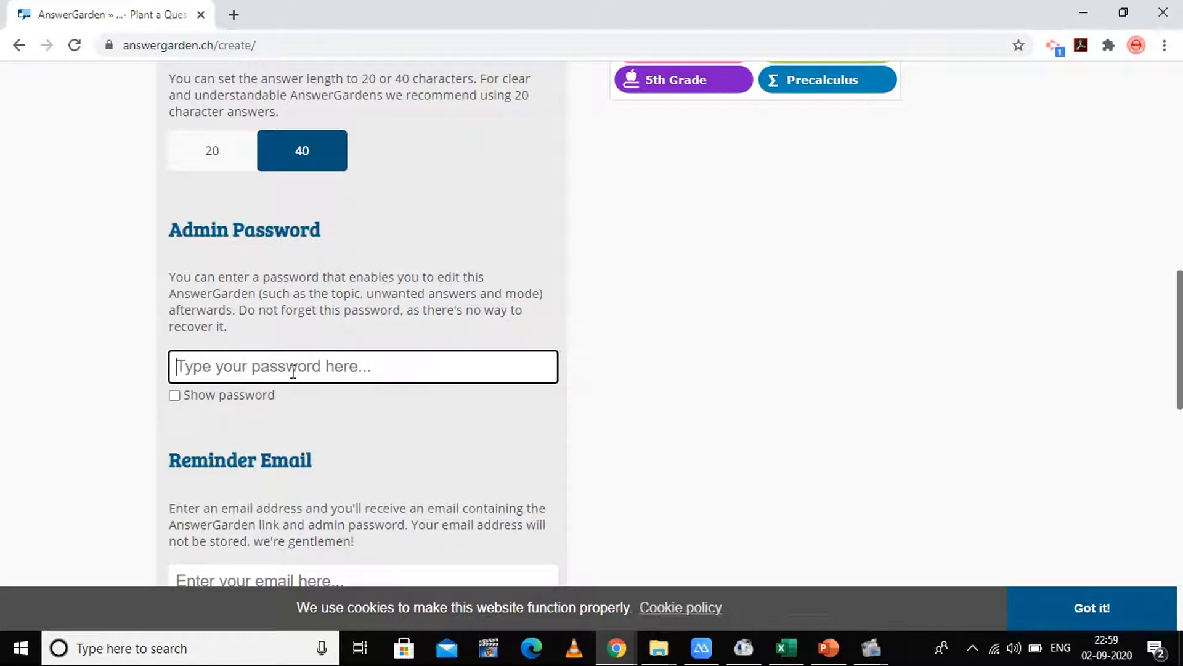
pyautogui.write('•••••••')
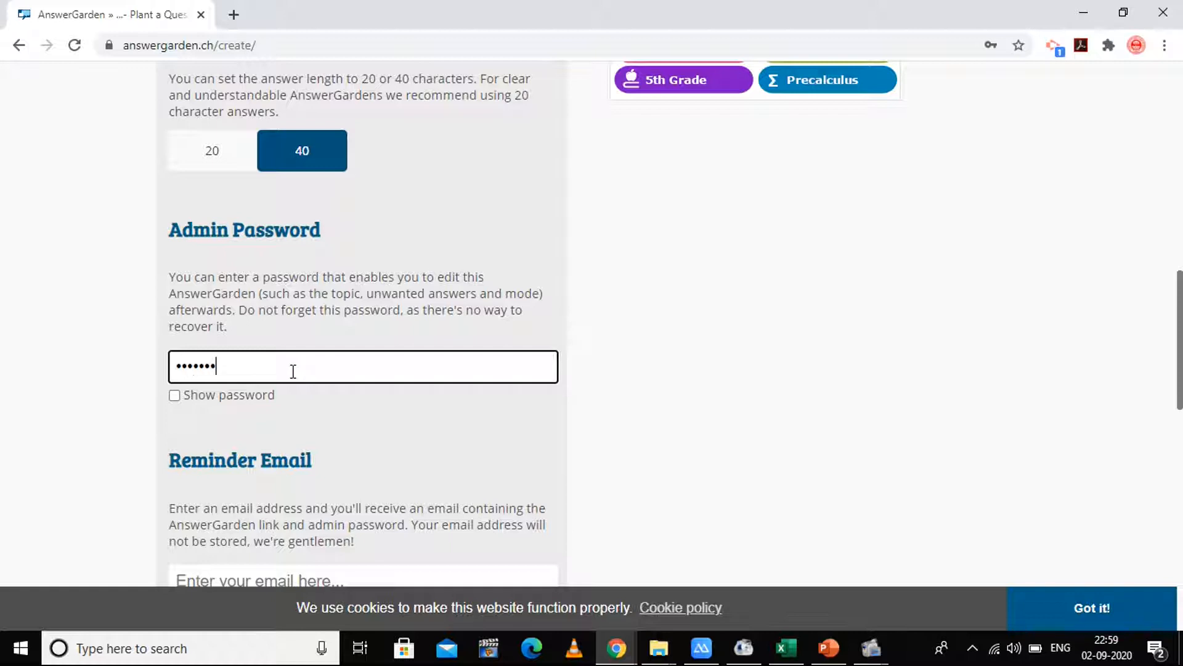
pyautogui.write('•••')
pyautogui.scroll(-1, 1181, 357)
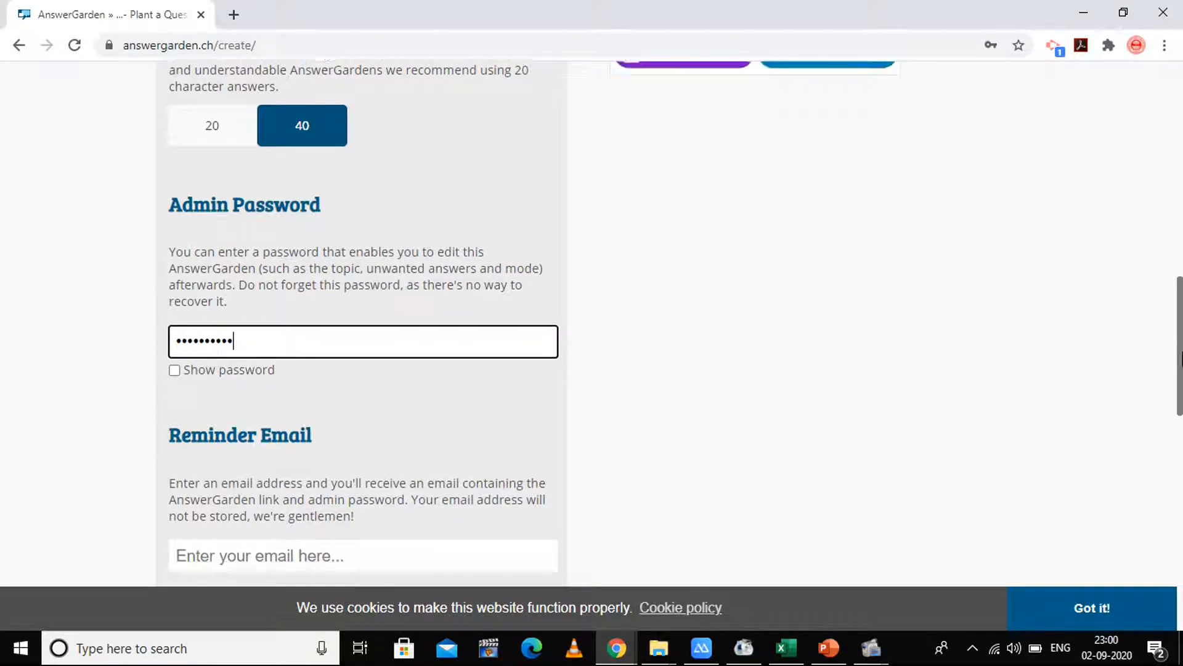
pyautogui.moveTo(1181, 358); pyautogui.dragTo(1181, 399)
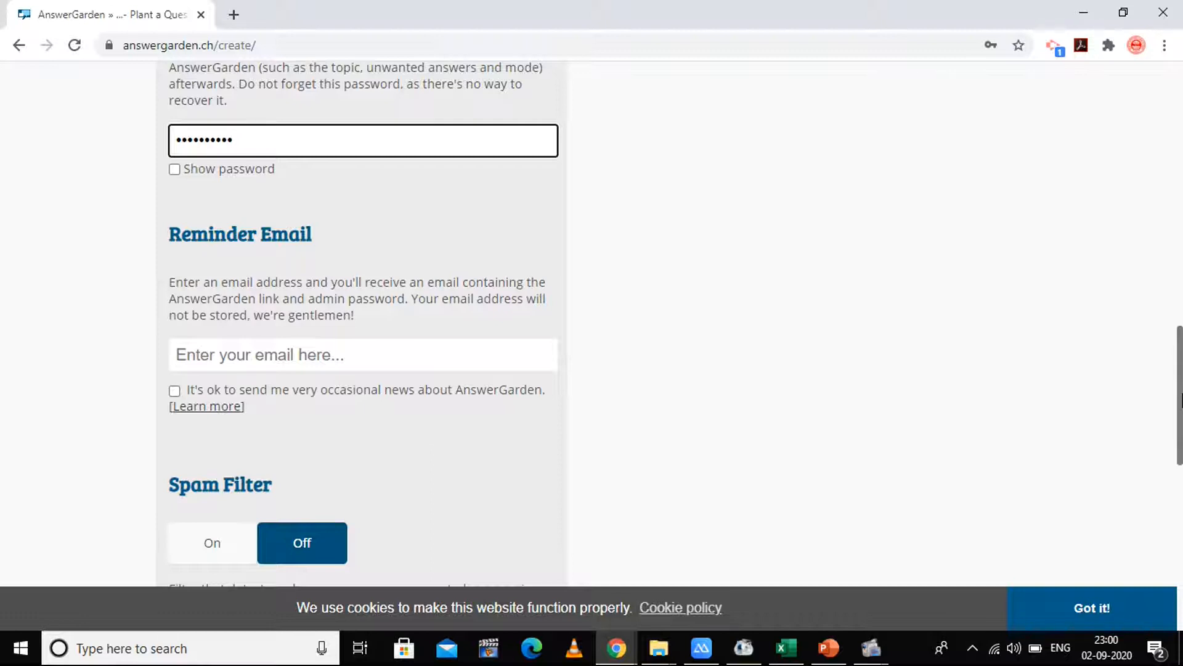
# - Enter the reminder e-mail address and opt in to occasional AnswerGarden news
pyautogui.click(326, 357)
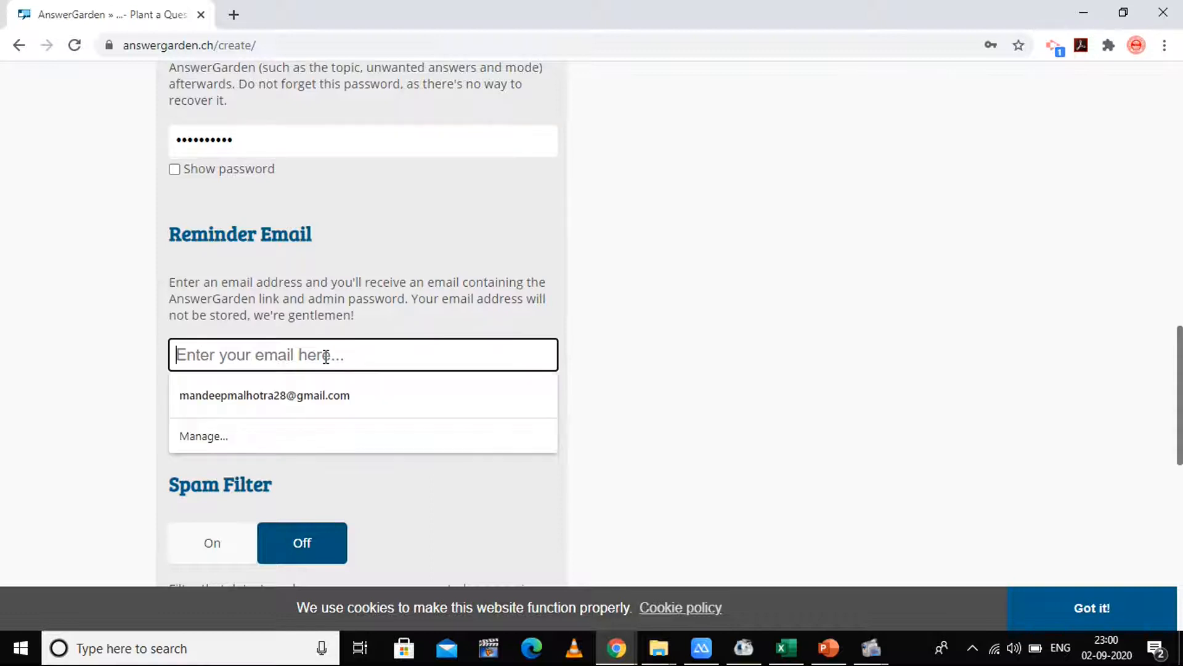
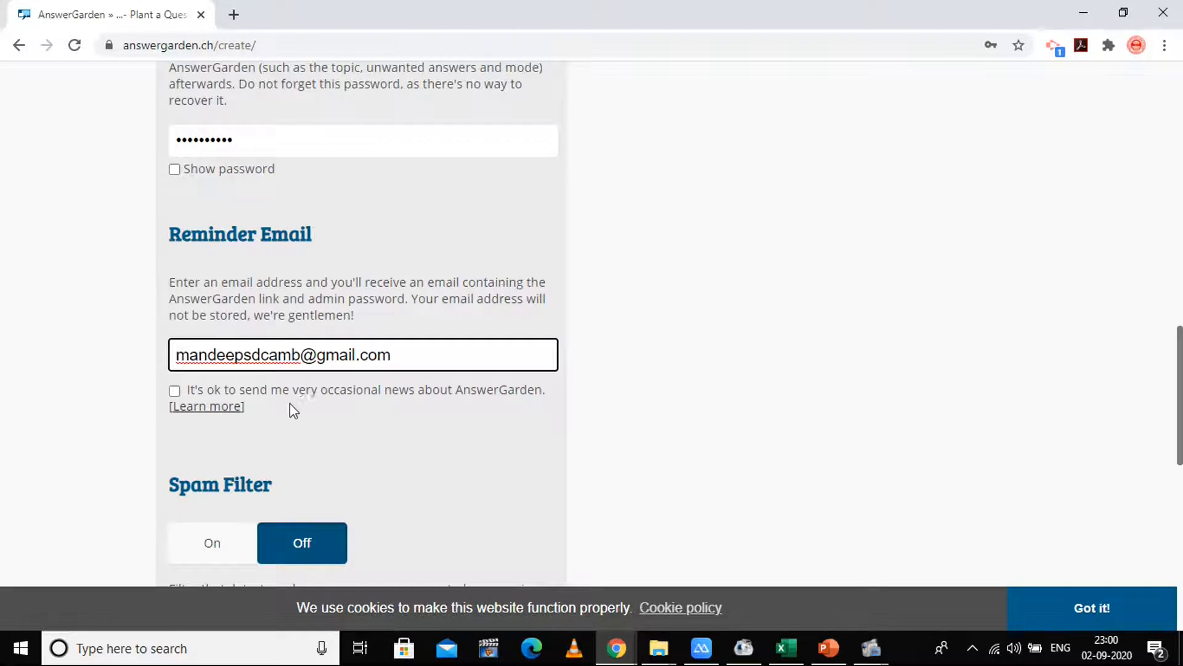
pyautogui.click(175, 391)
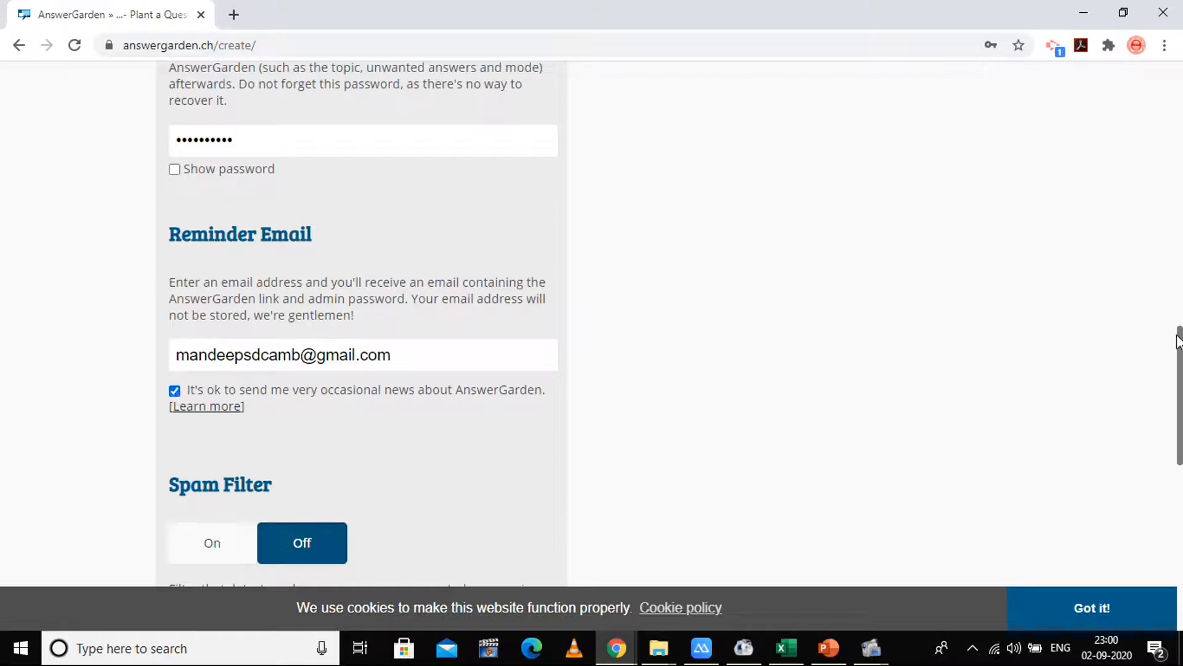
pyautogui.scroll(-3, 1180, 416)
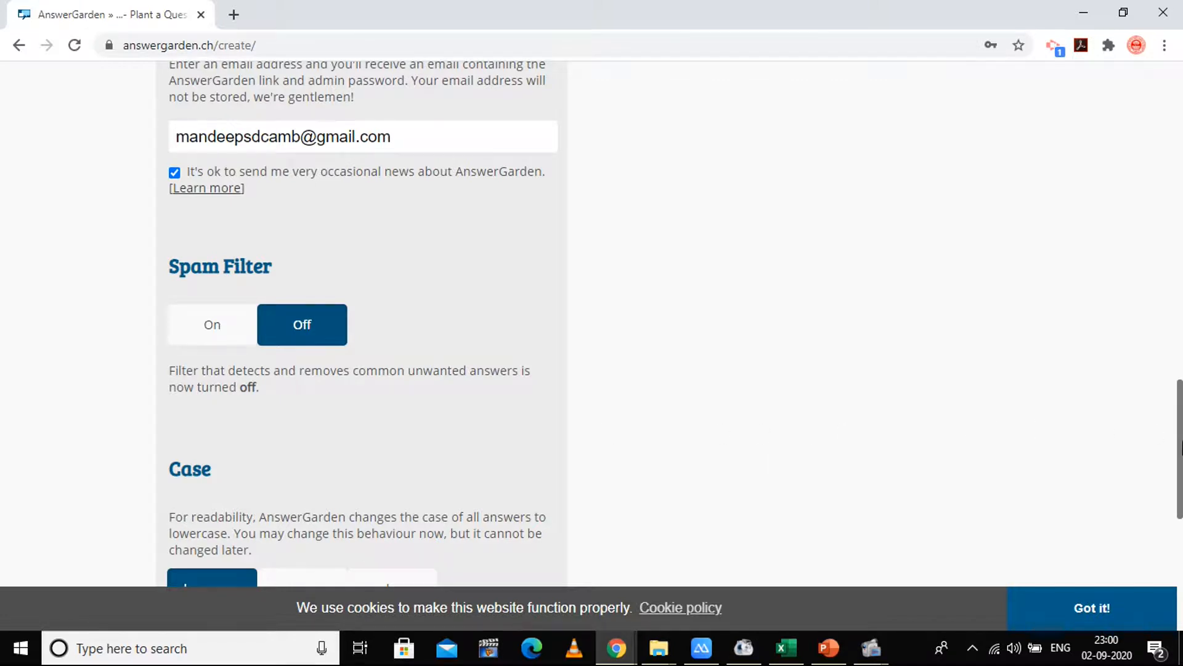
pyautogui.scroll(-4, 1180, 447)
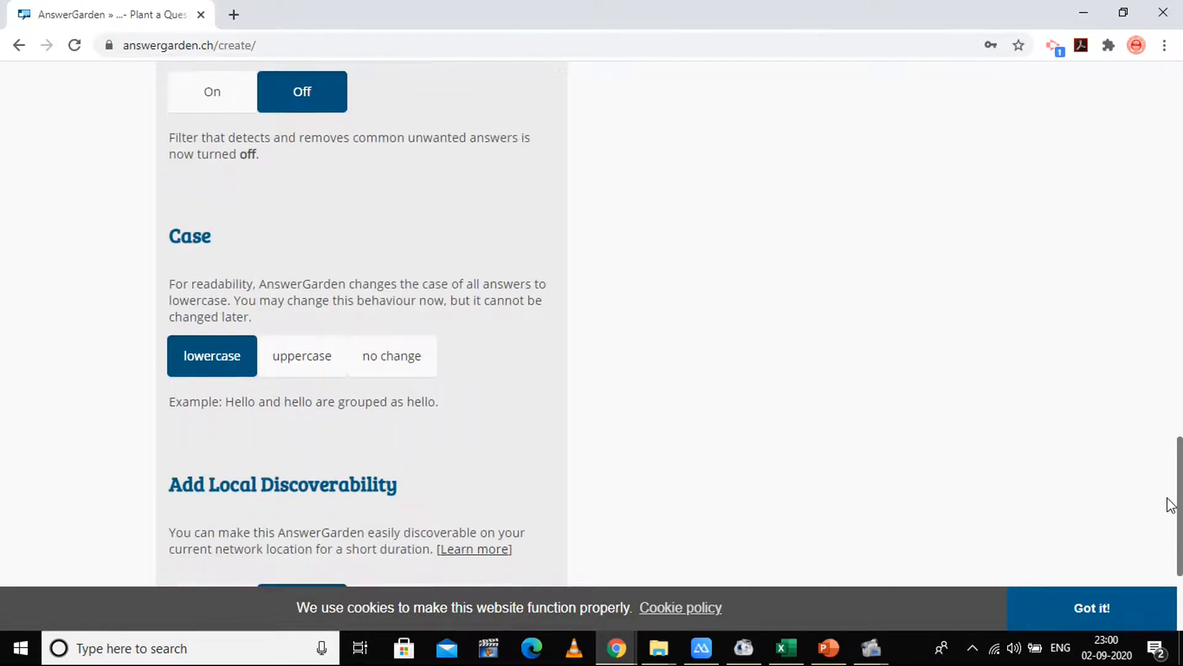
pyautogui.moveTo(1180, 517); pyautogui.dragTo(1179, 500)
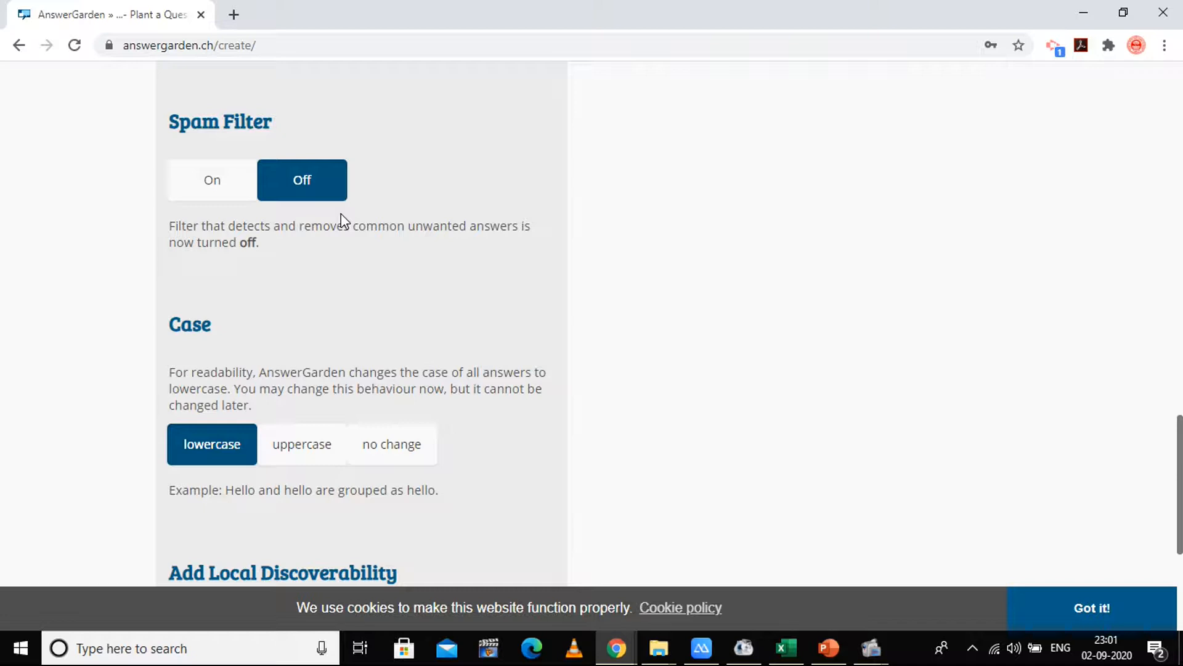
pyautogui.scroll(-2, 1180, 484)
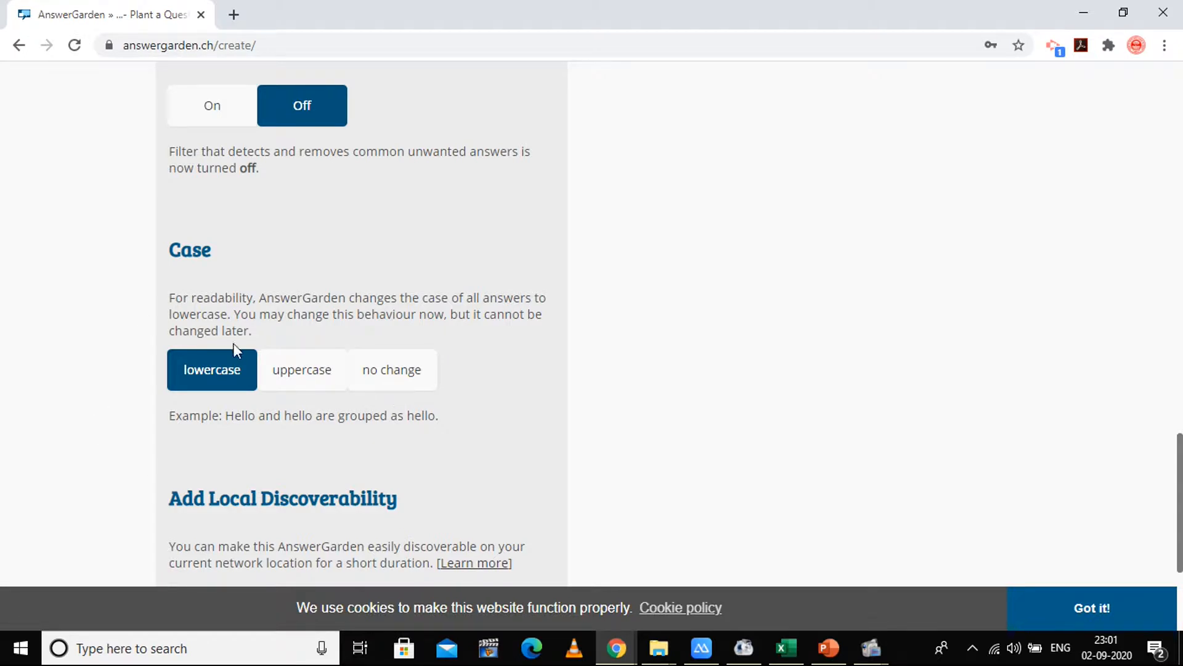
pyautogui.click(402, 380)
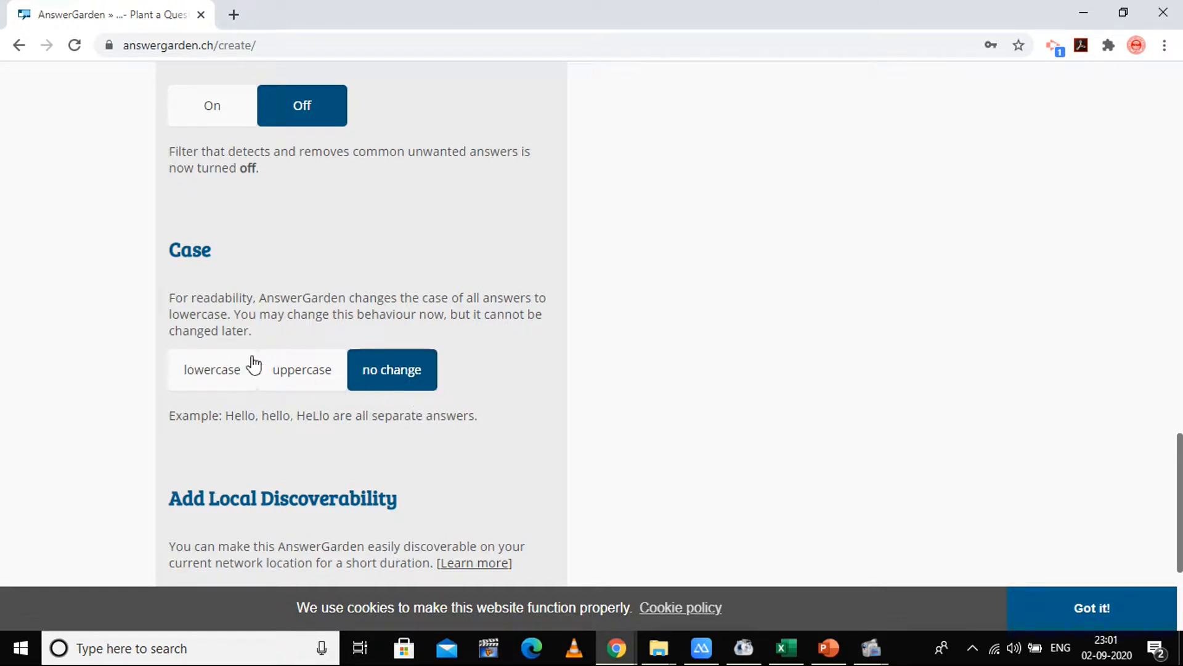
pyautogui.click(209, 376)
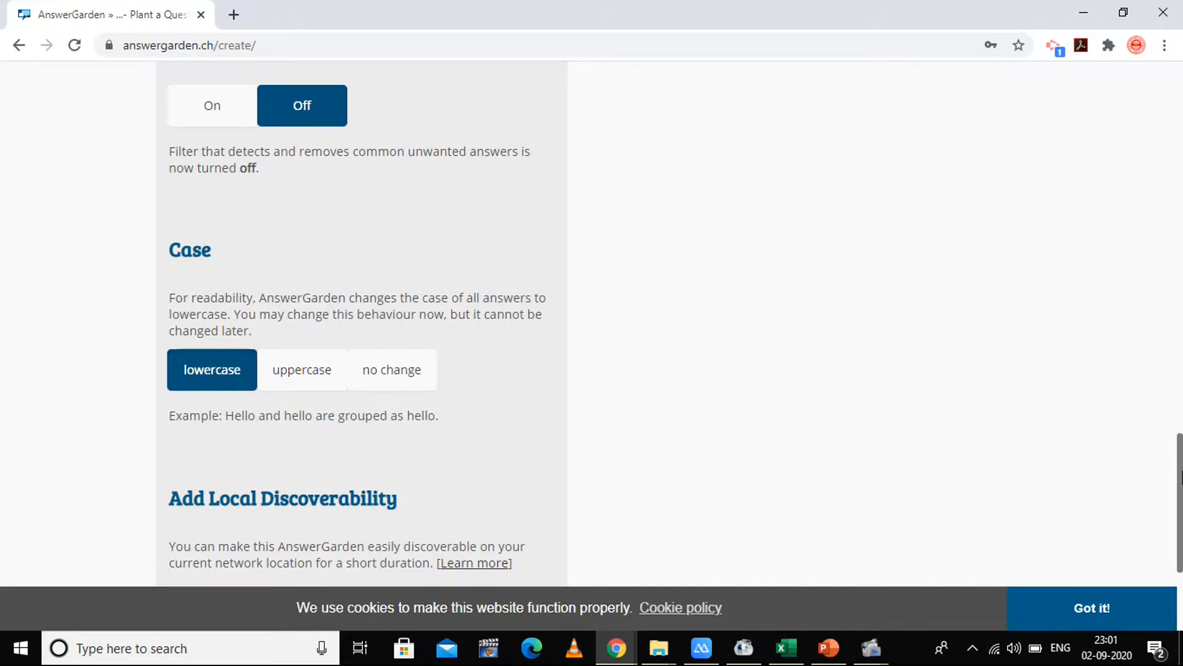
pyautogui.scroll(-3, 1180, 476)
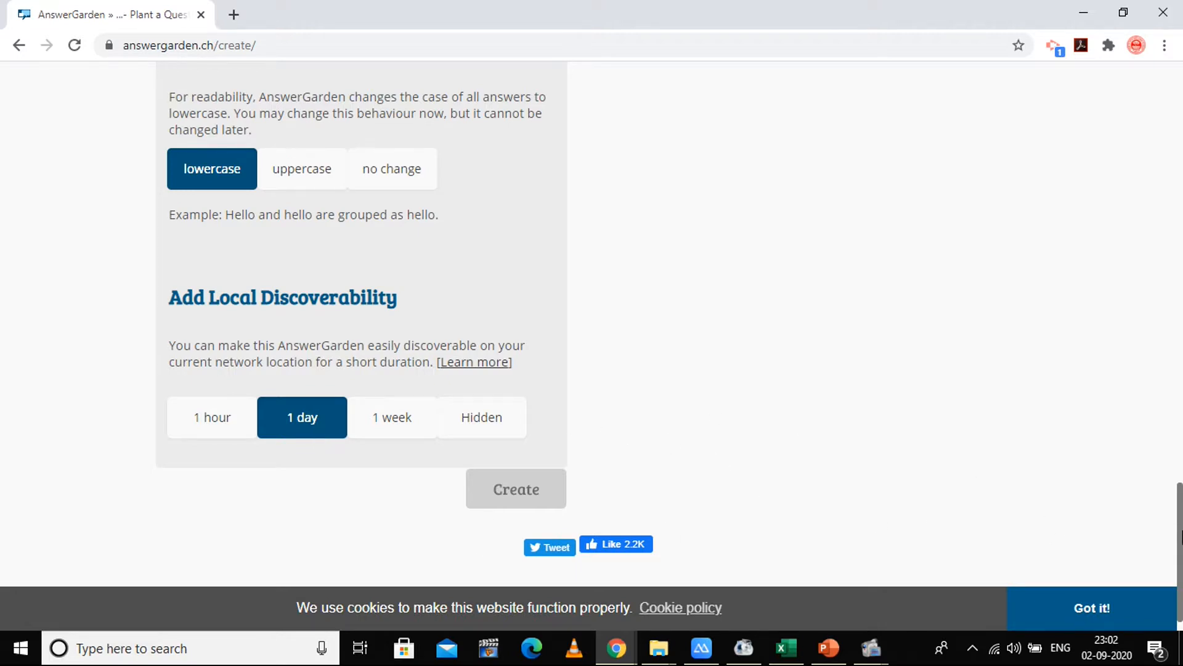
# - Review the completed form and create the AnswerGarden
pyautogui.moveTo(1181, 536); pyautogui.dragTo(1181, 151)
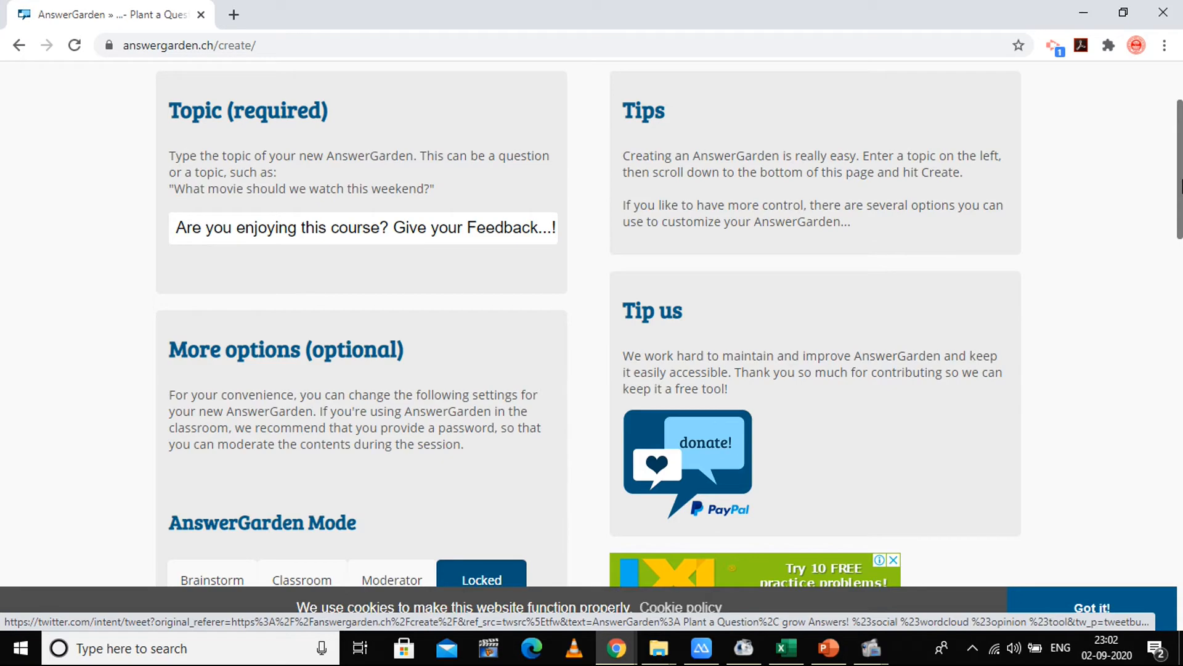
pyautogui.moveTo(1180, 185); pyautogui.dragTo(1180, 589)
pyautogui.click(520, 467)
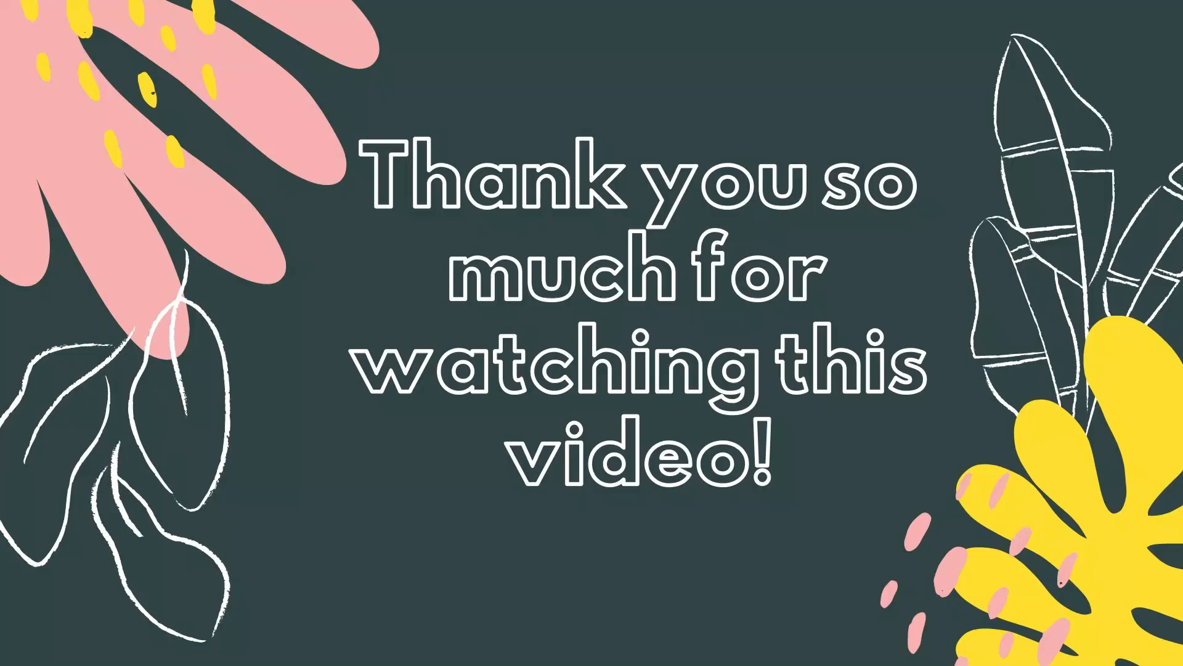